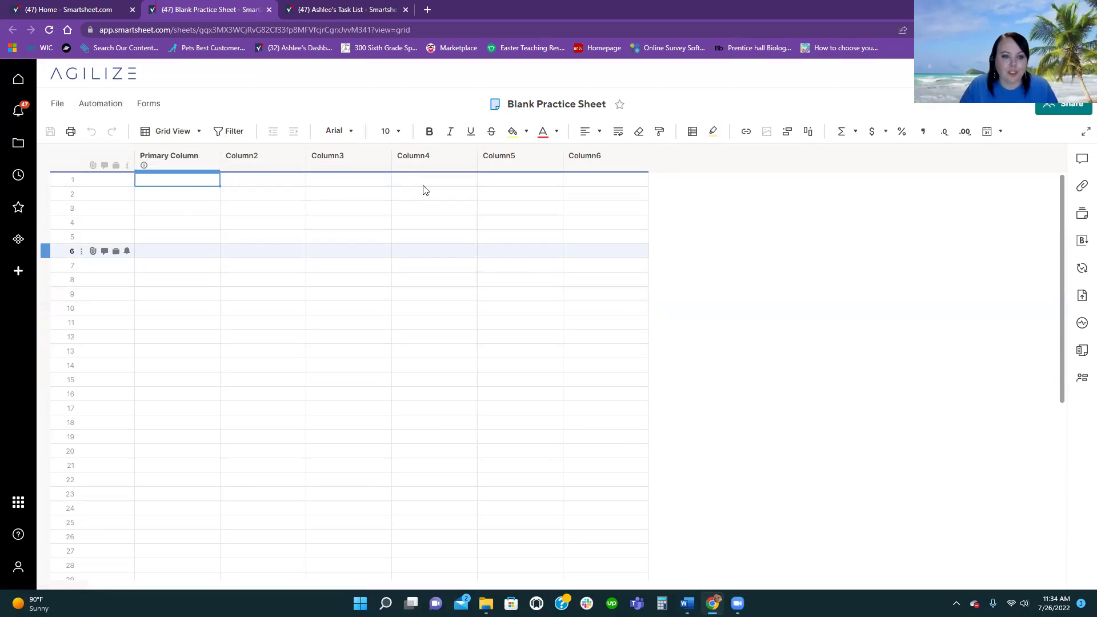
# Check the column properties of the Primary Column, then leave them without changes.
pyautogui.rightClick(201, 163)
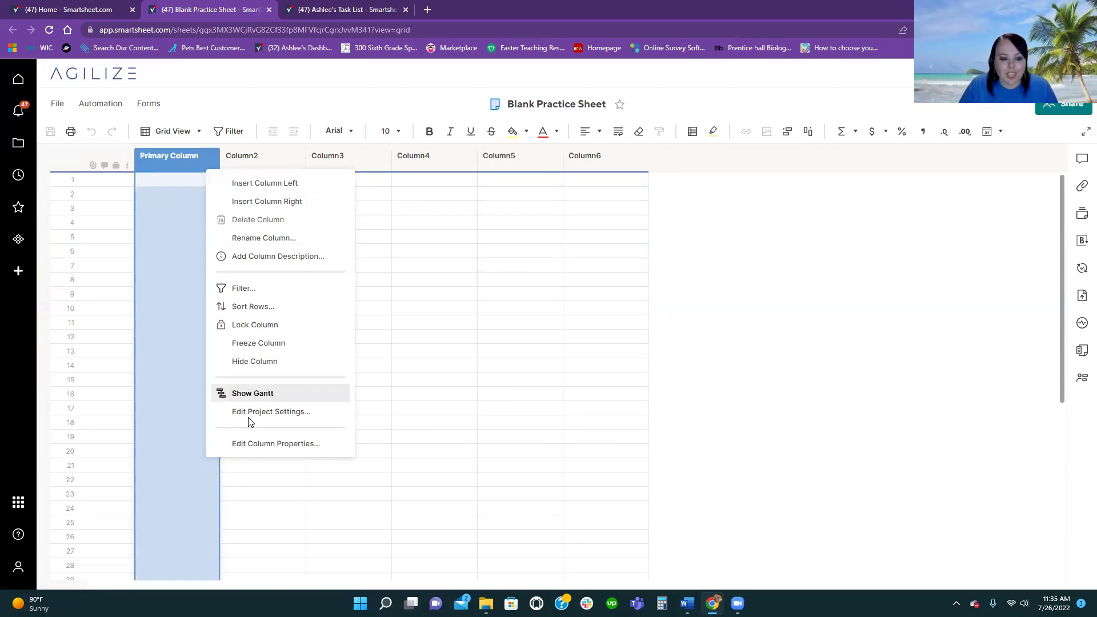
pyautogui.click(249, 443)
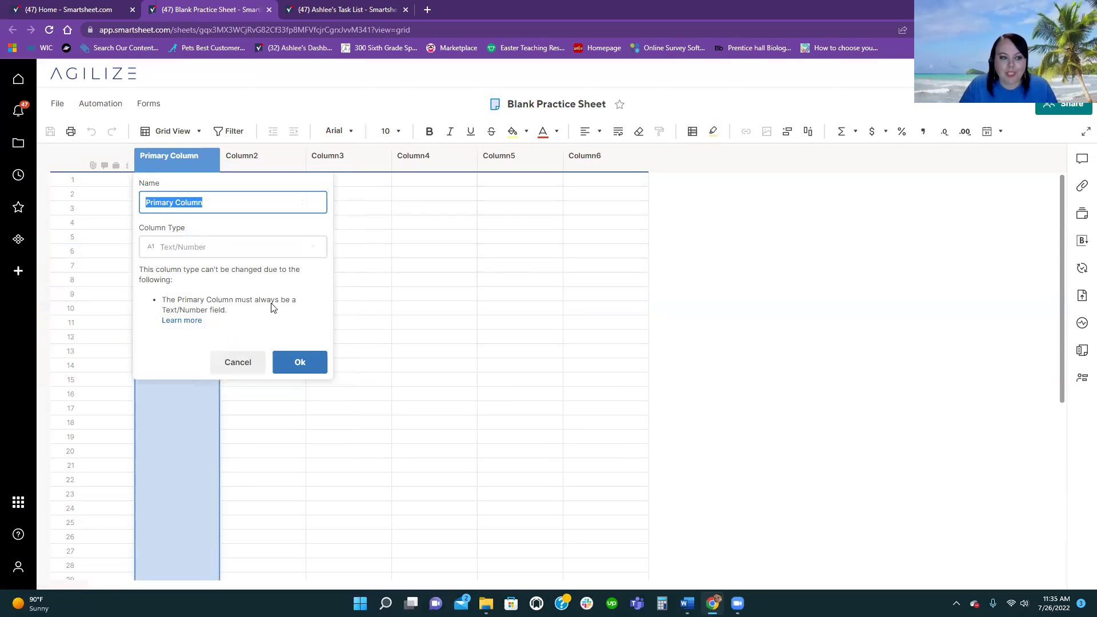
pyautogui.click(417, 306)
# Review the column types available for Column2 and close its properties without changing the type.
pyautogui.doubleClick(264, 163)
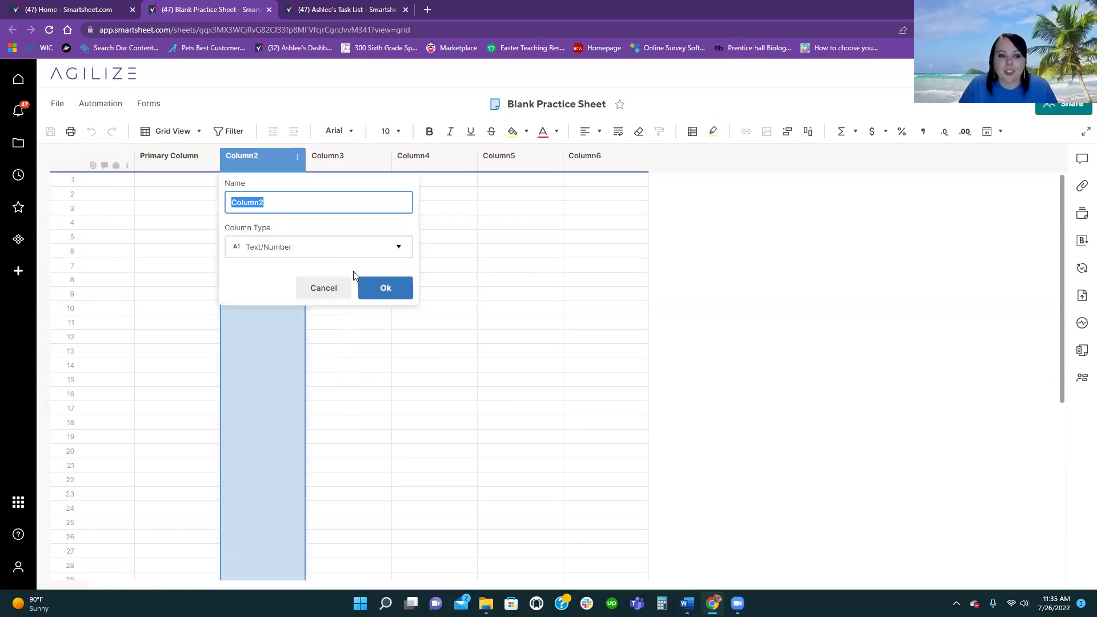
pyautogui.click(369, 253)
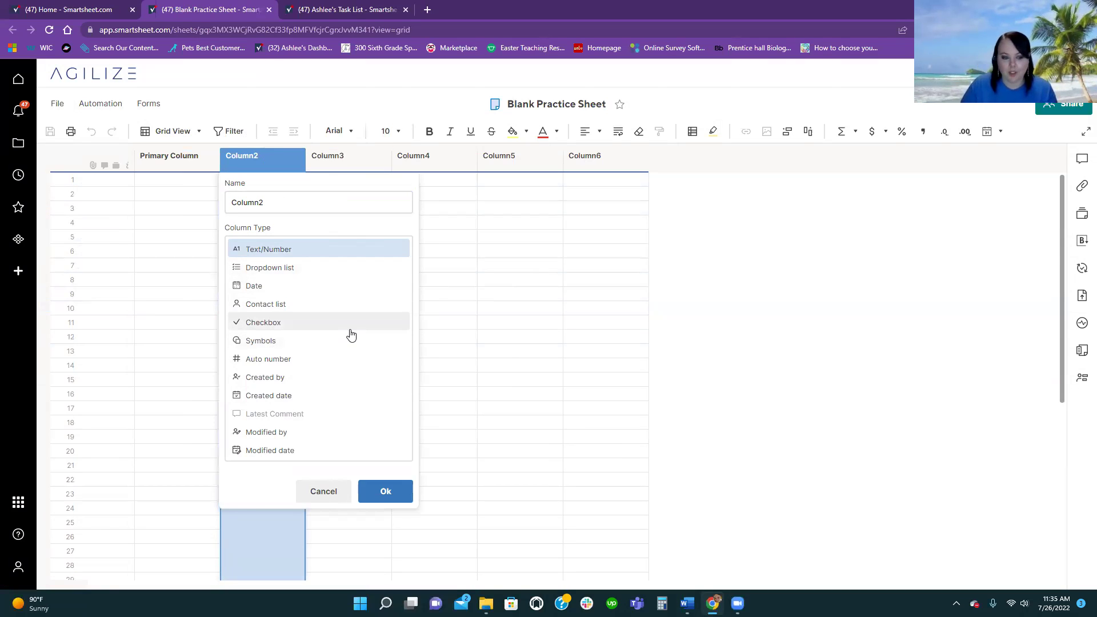
pyautogui.click(490, 343)
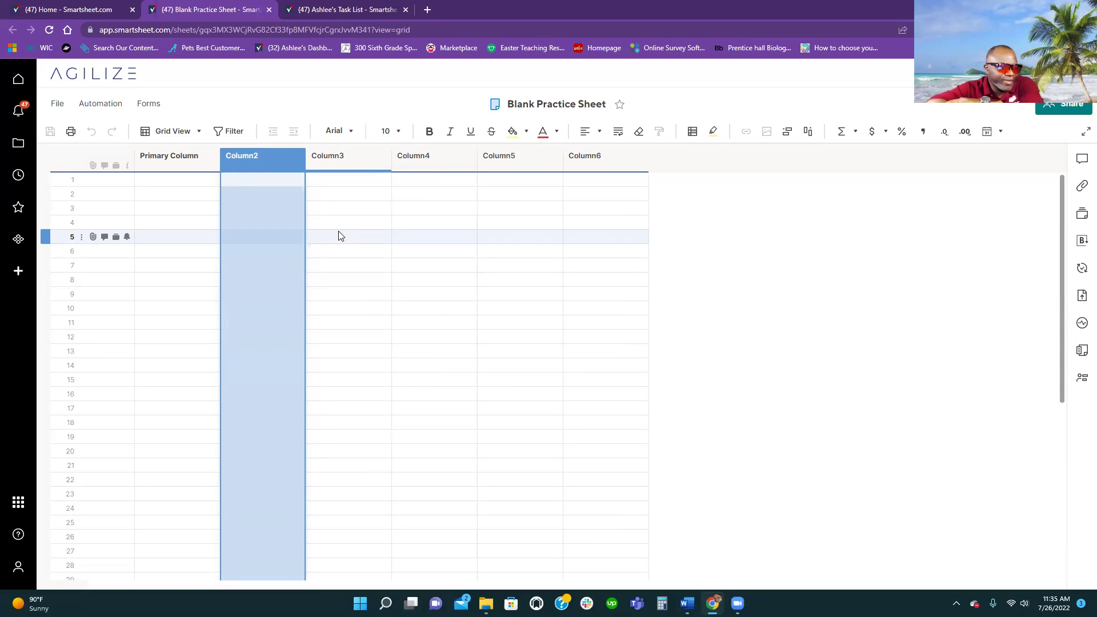
# Examine the symbol sets offered by the Symbols column type for Column2, then discard the type choice.
pyautogui.rightClick(283, 180)
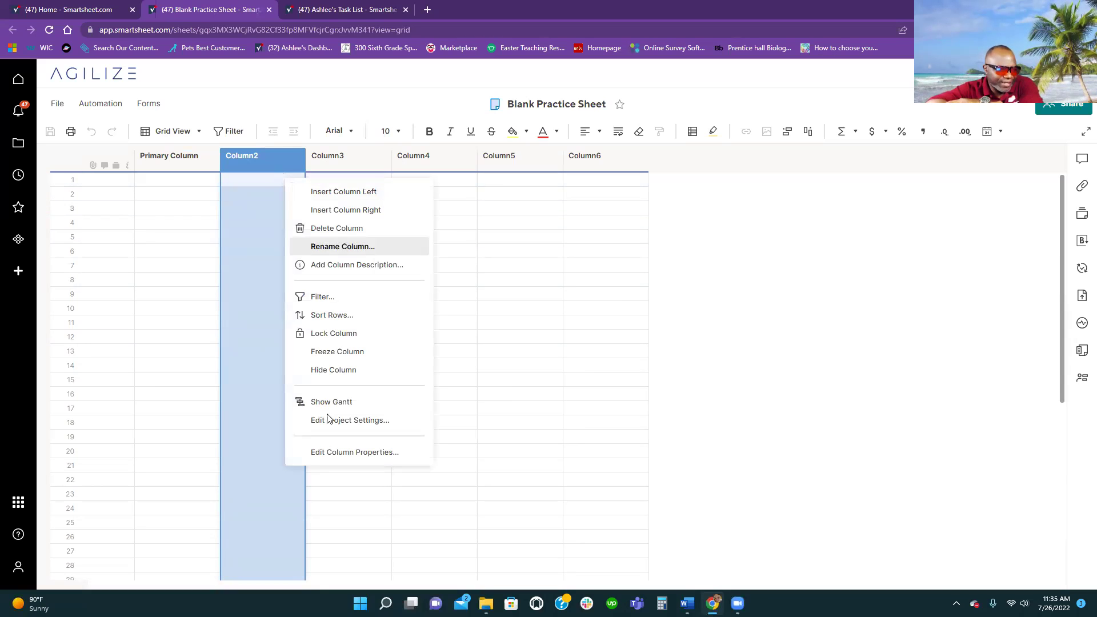
pyautogui.click(334, 452)
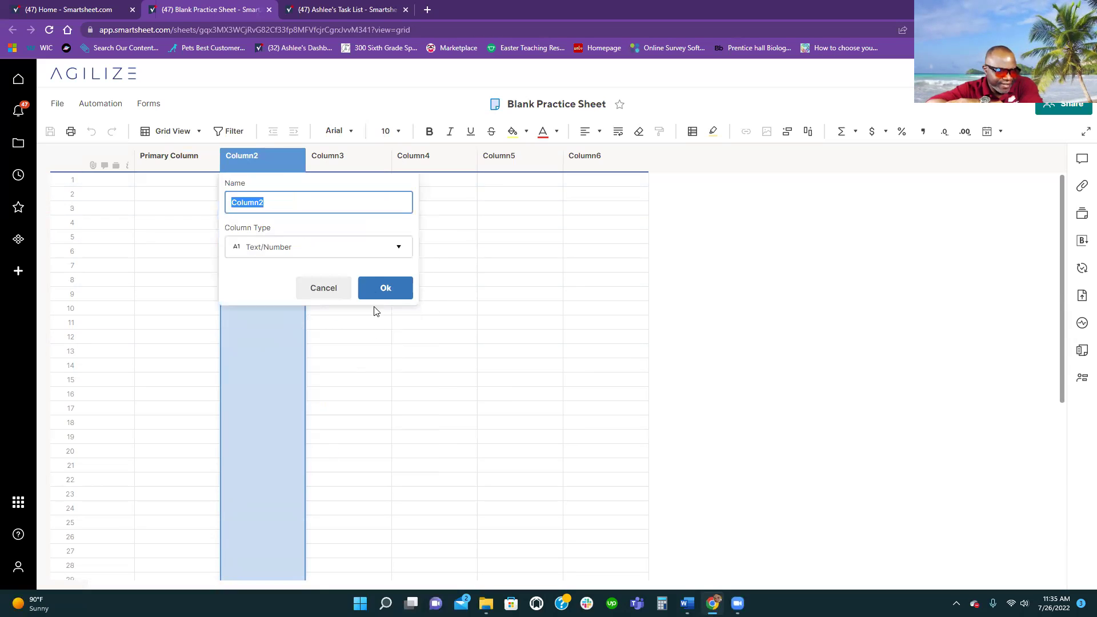
pyautogui.click(376, 253)
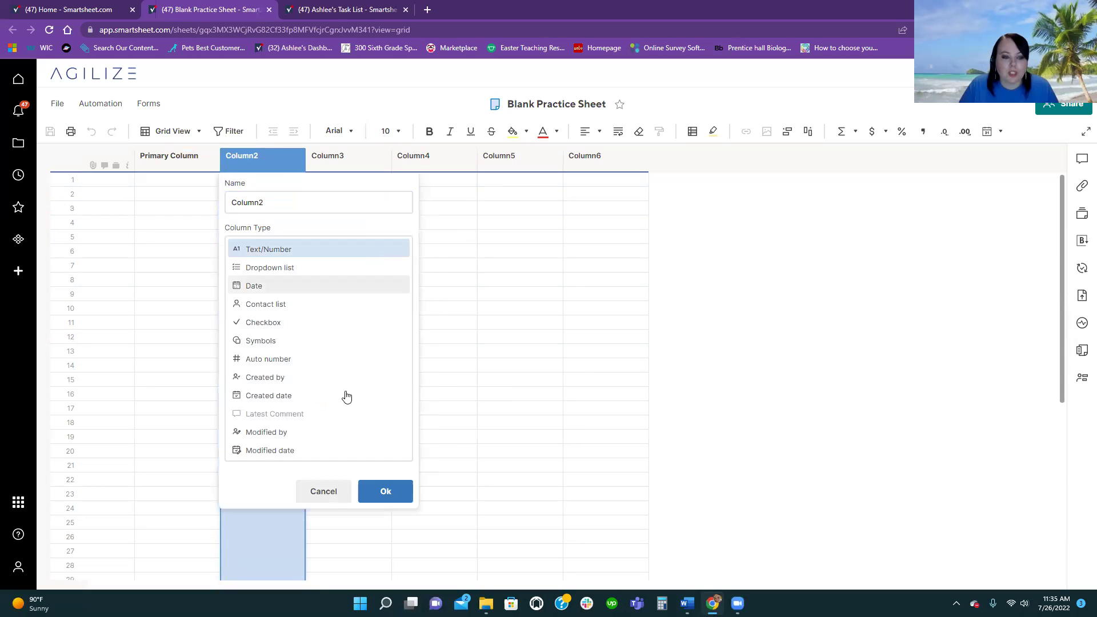
pyautogui.click(343, 345)
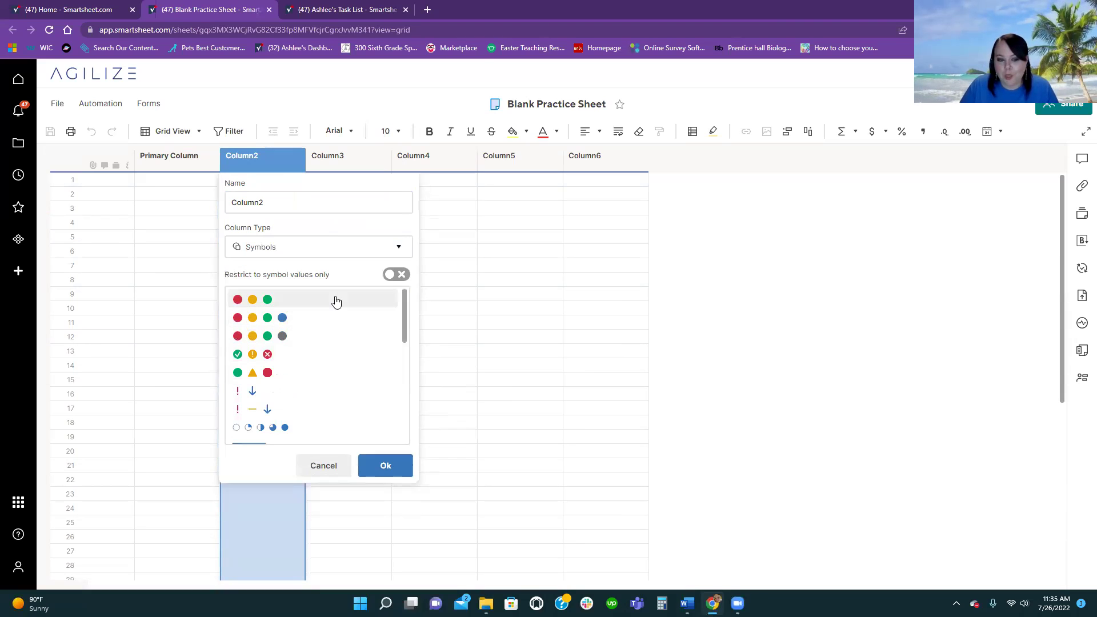
pyautogui.scroll(-5, 335, 314)
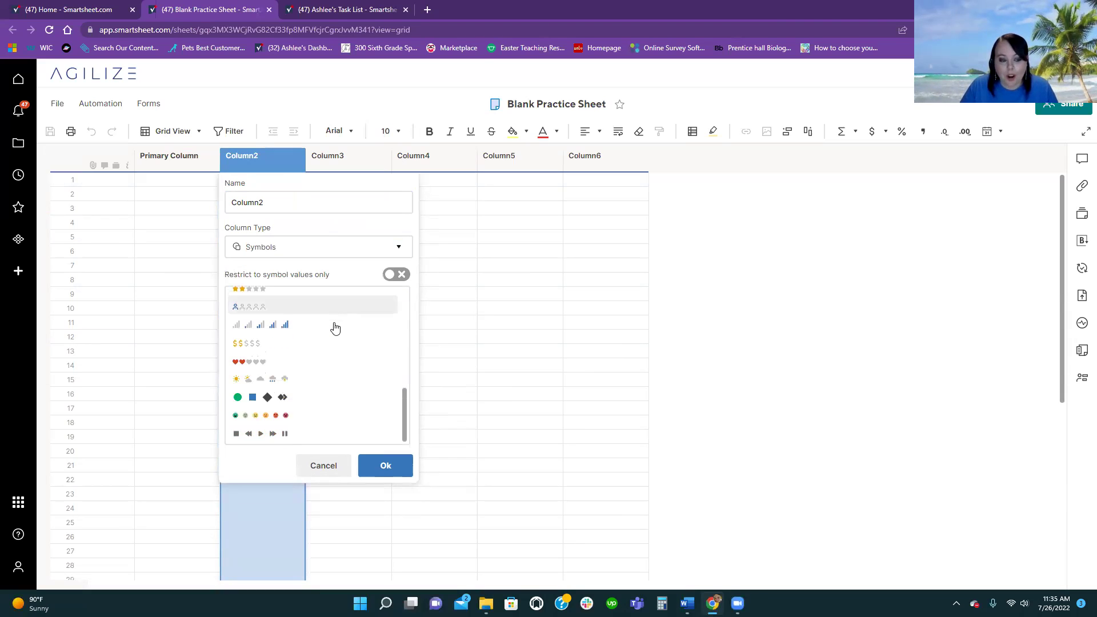
pyautogui.scroll(4, 335, 337)
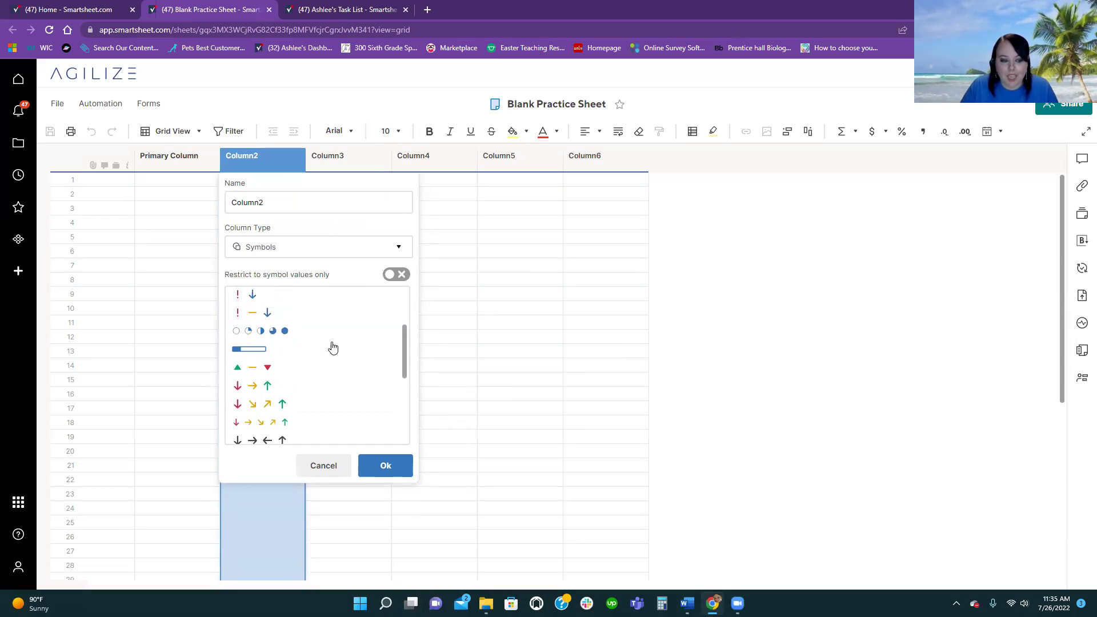
pyautogui.scroll(3, 331, 346)
pyautogui.scroll(-6, 336, 391)
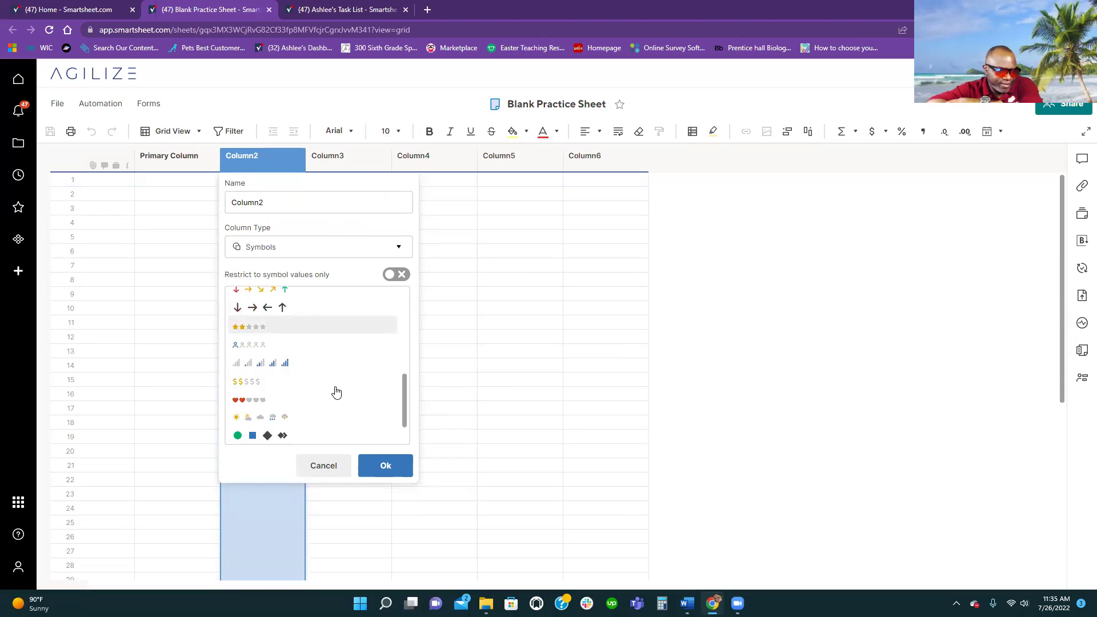
pyautogui.scroll(2, 336, 391)
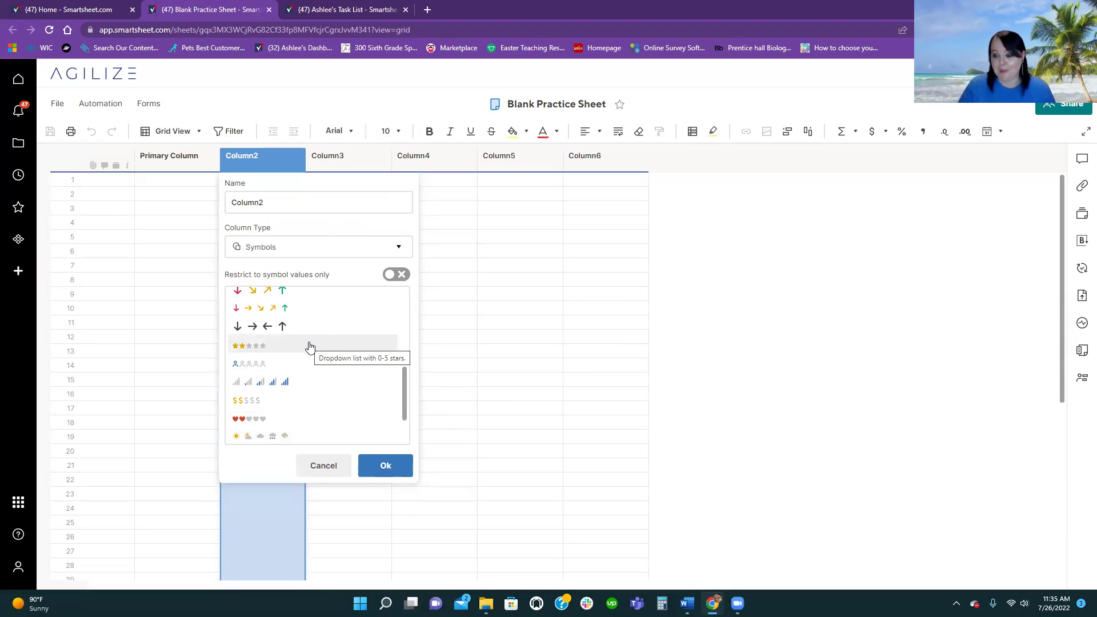
pyautogui.scroll(-2, 311, 394)
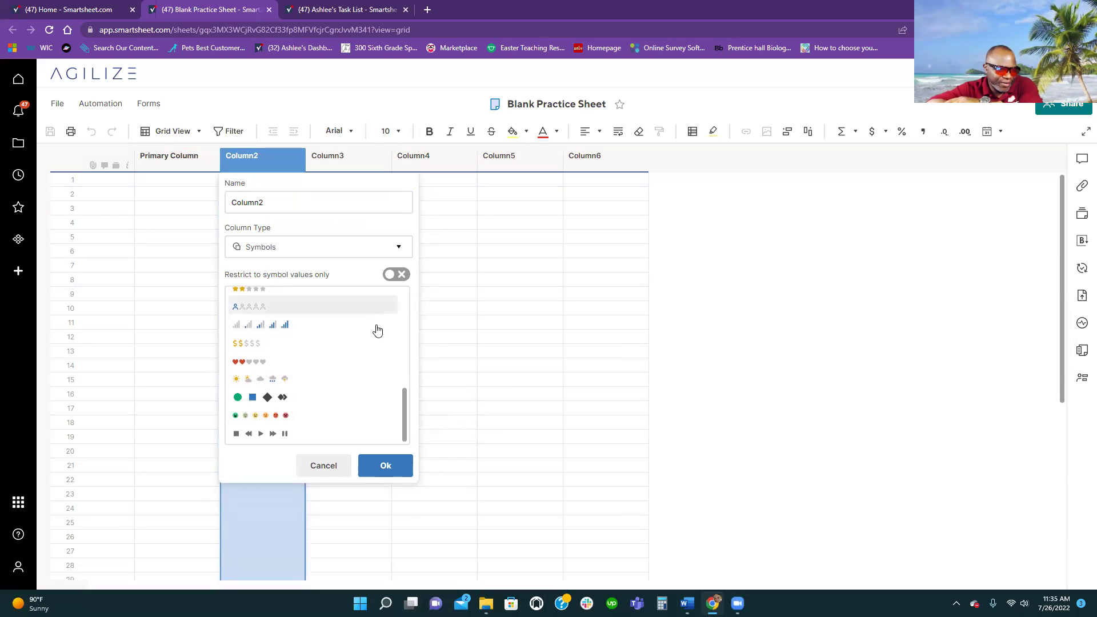
pyautogui.scroll(5, 375, 348)
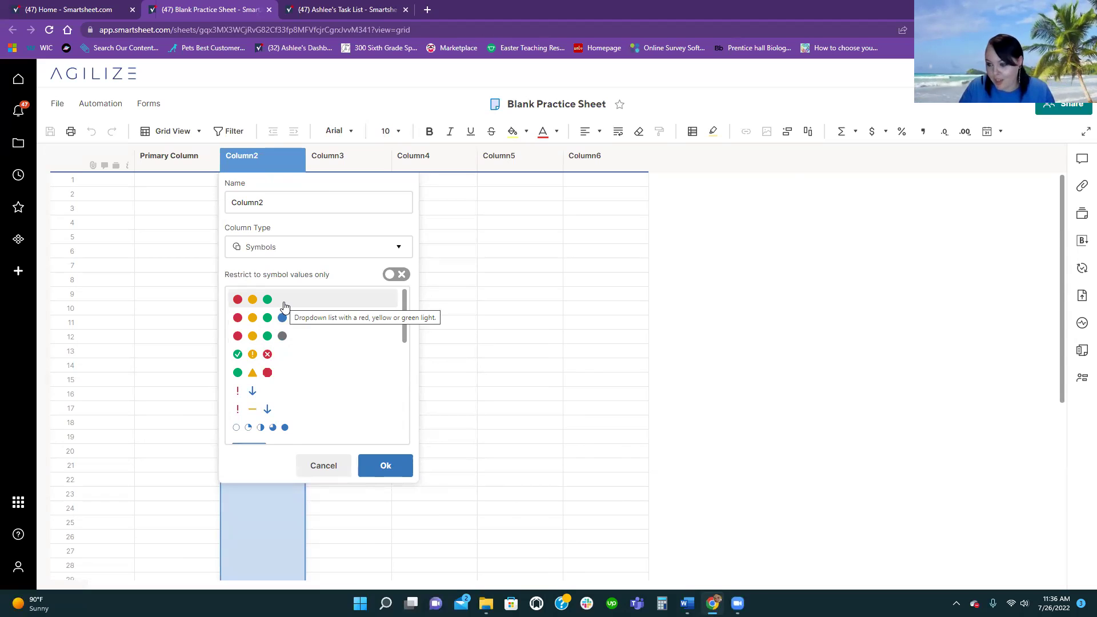
pyautogui.press('Escape')
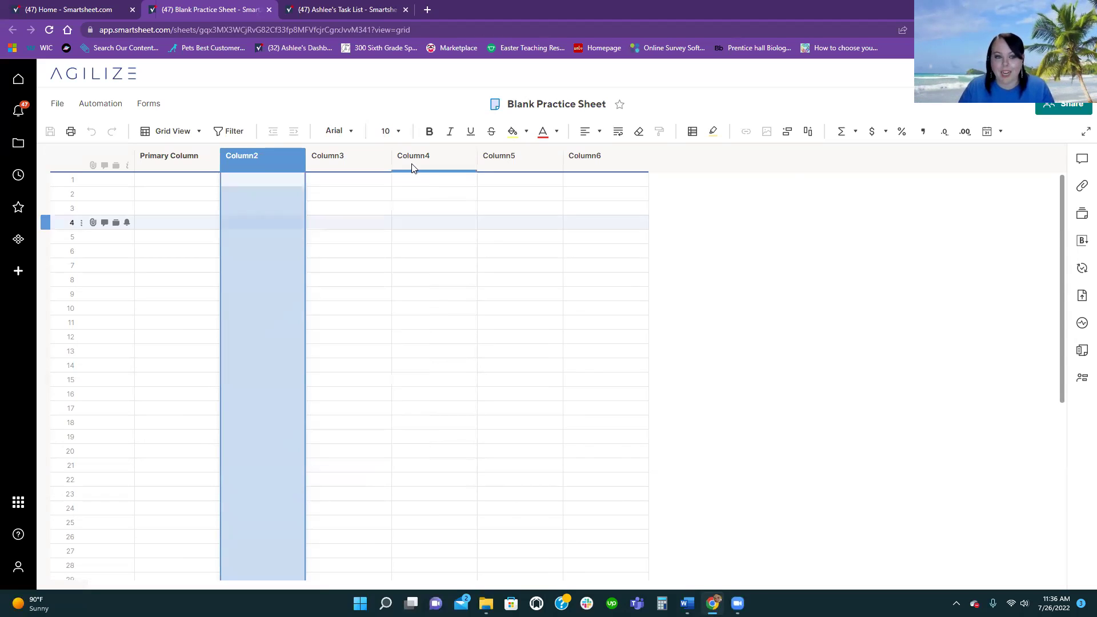
pyautogui.click(355, 158)
pyautogui.click(283, 157)
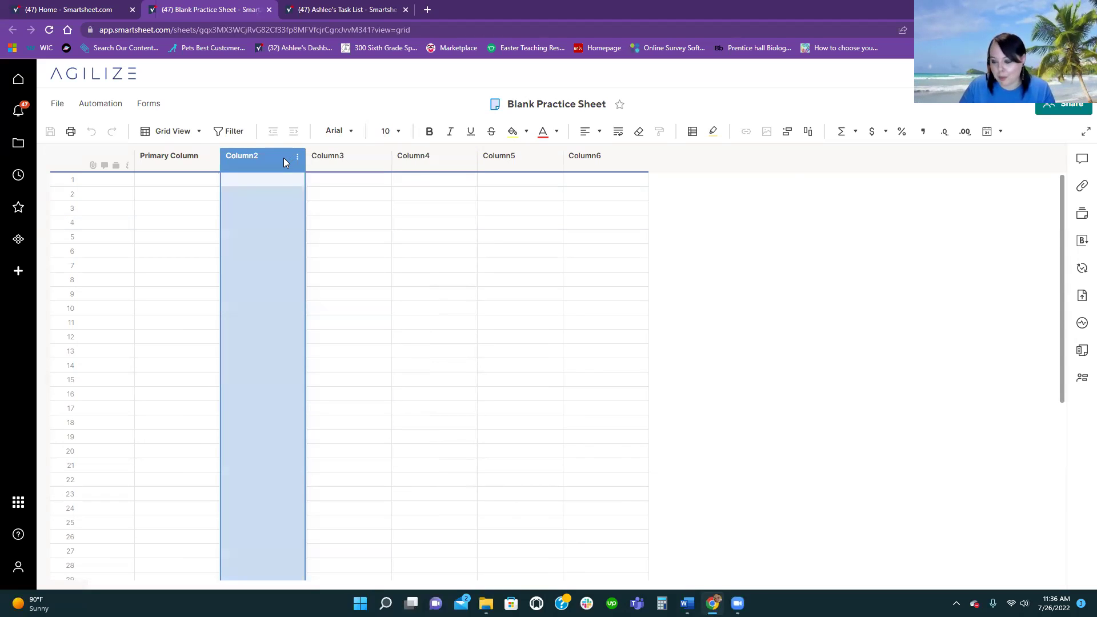
pyautogui.click(344, 208)
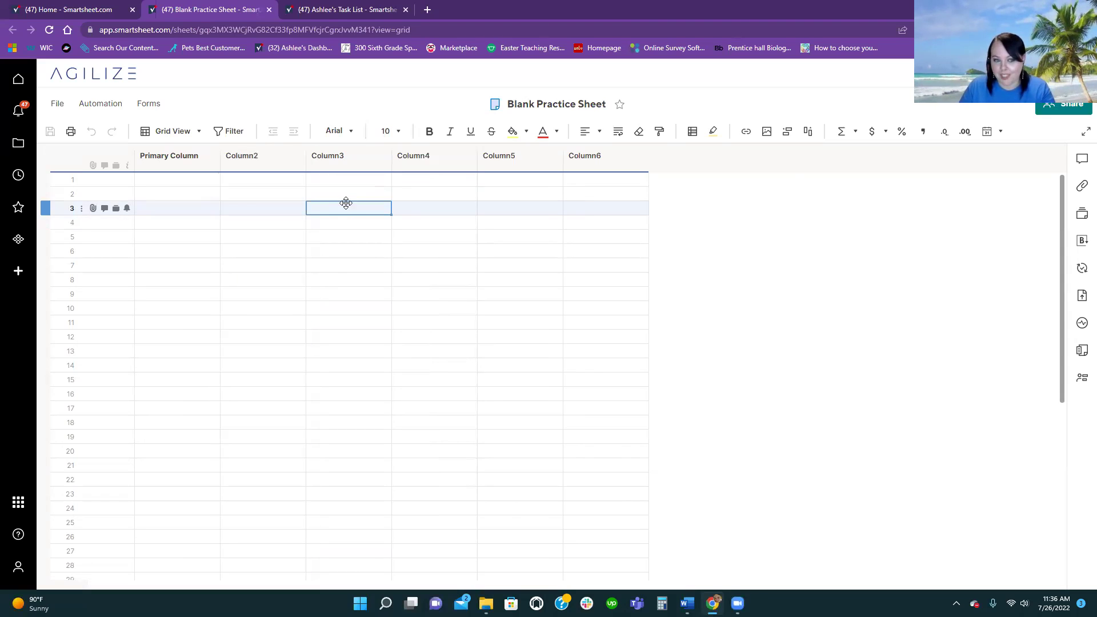
pyautogui.click(272, 211)
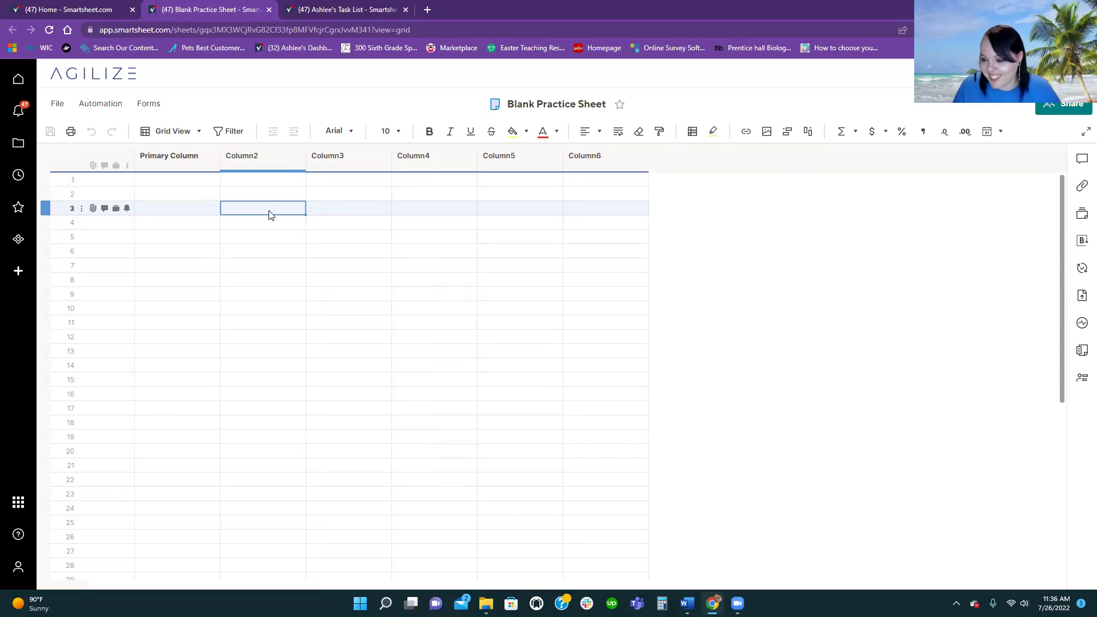
pyautogui.click(378, 253)
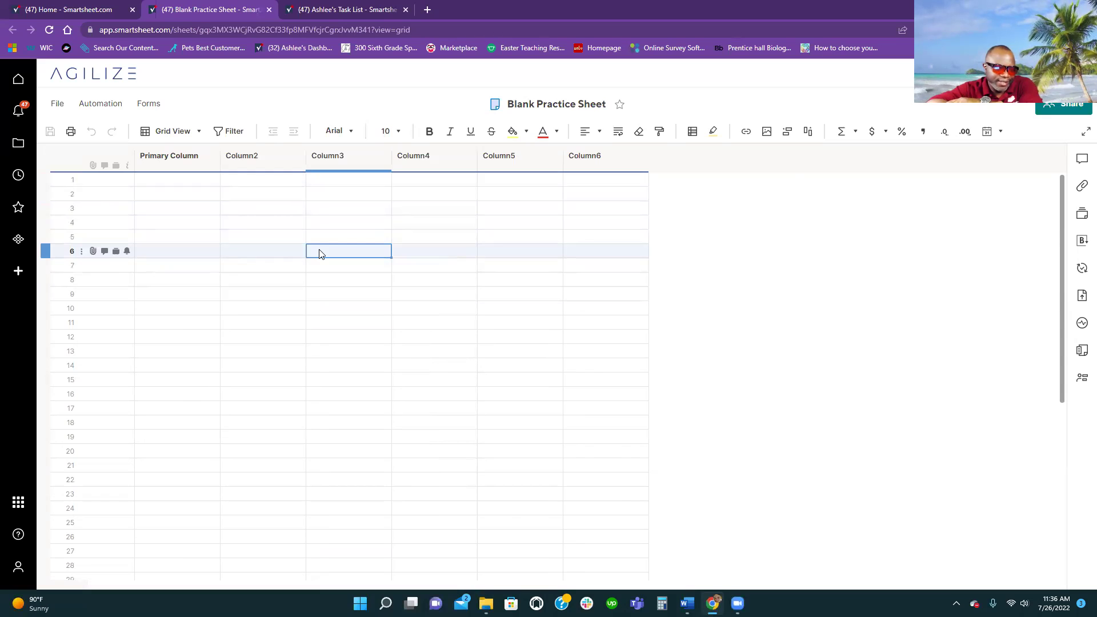
pyautogui.click(247, 197)
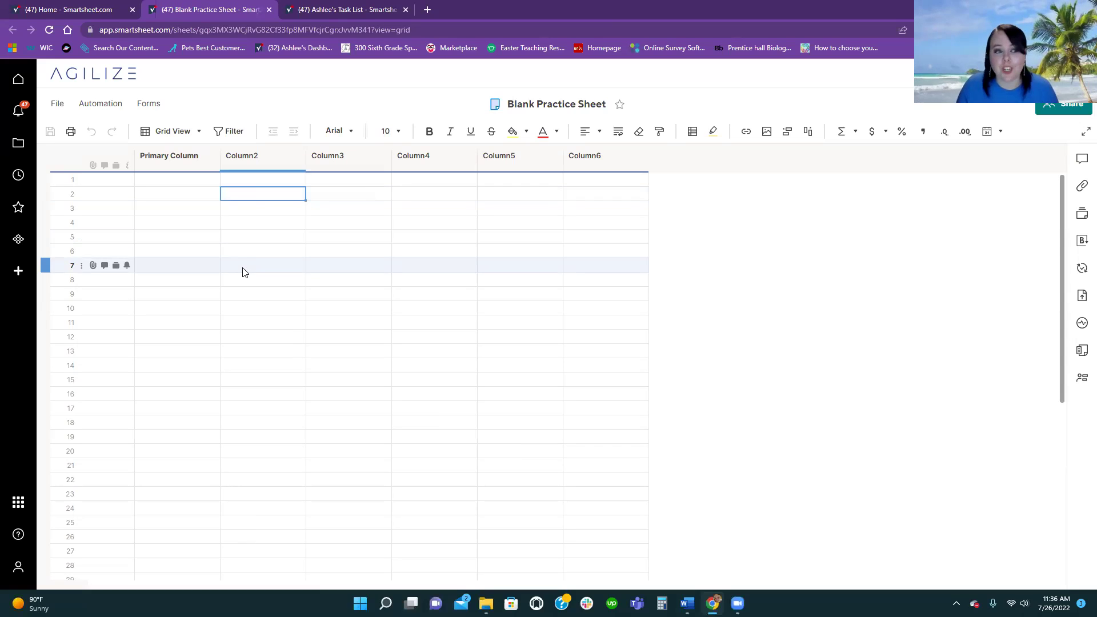
# Check which sources the sheet application can import from, without importing anything.
pyautogui.click(57, 103)
pyautogui.moveTo(97, 150)
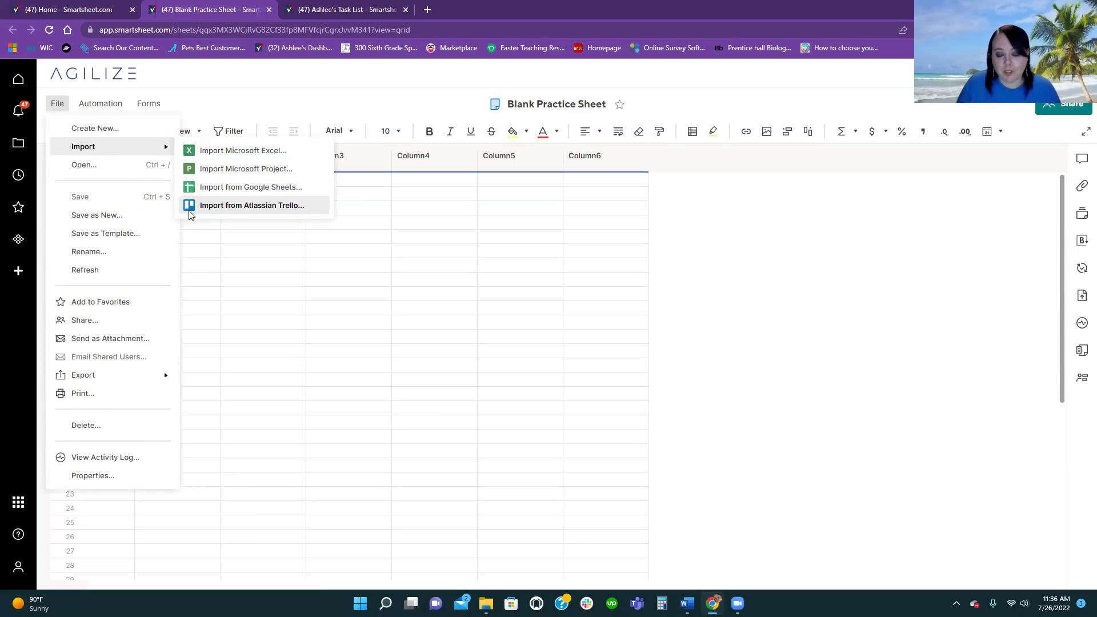
pyautogui.click(316, 305)
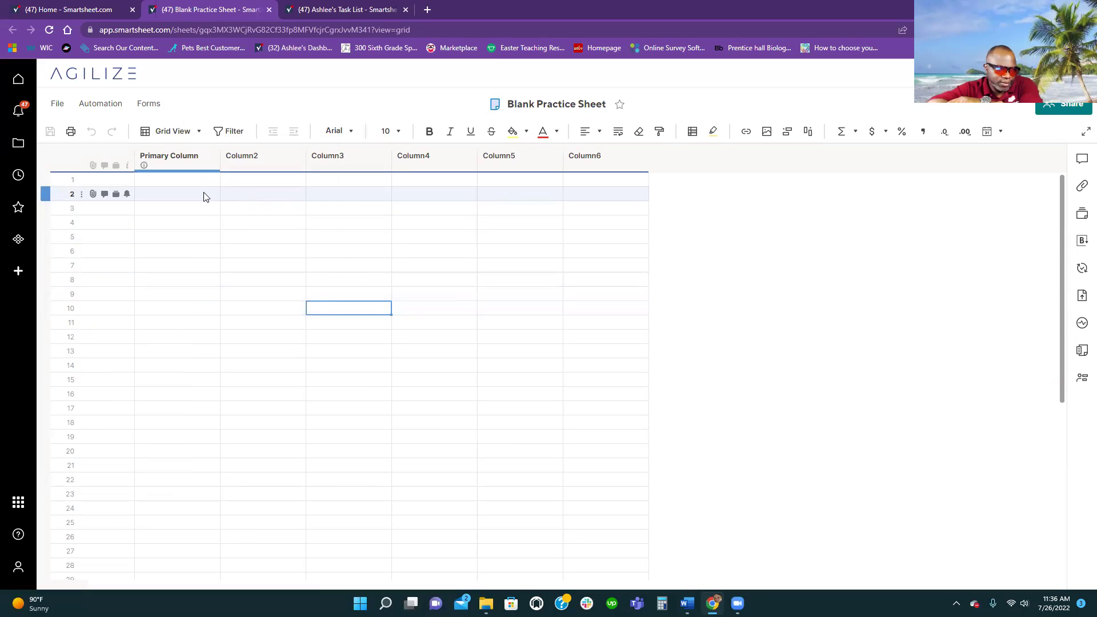
pyautogui.moveTo(206, 195); pyautogui.dragTo(406, 279)
pyautogui.click(404, 355)
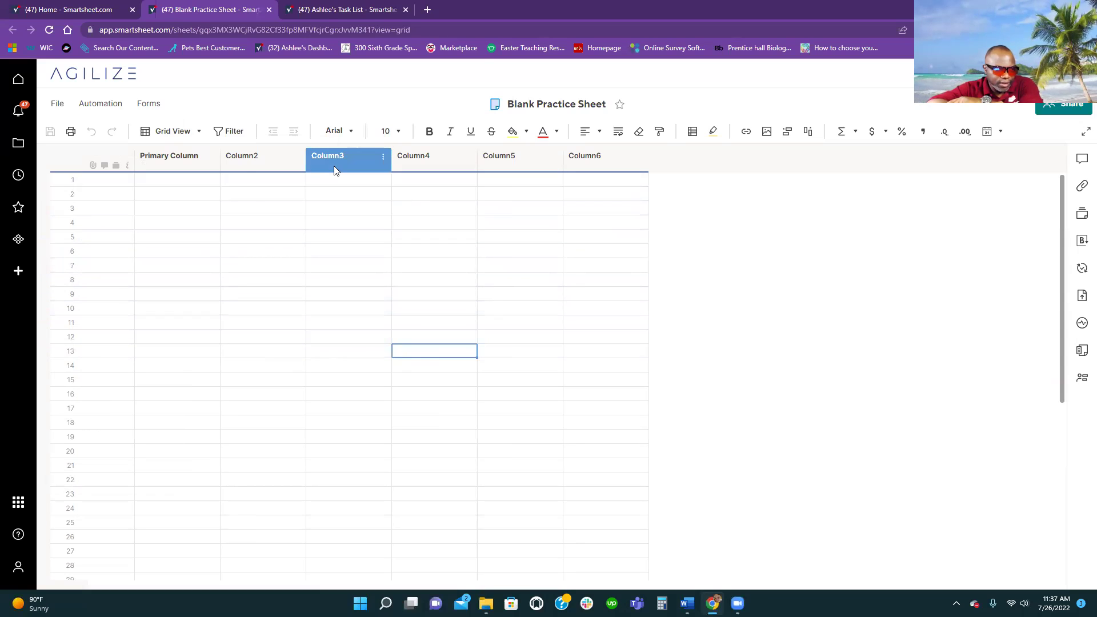
pyautogui.click(239, 156)
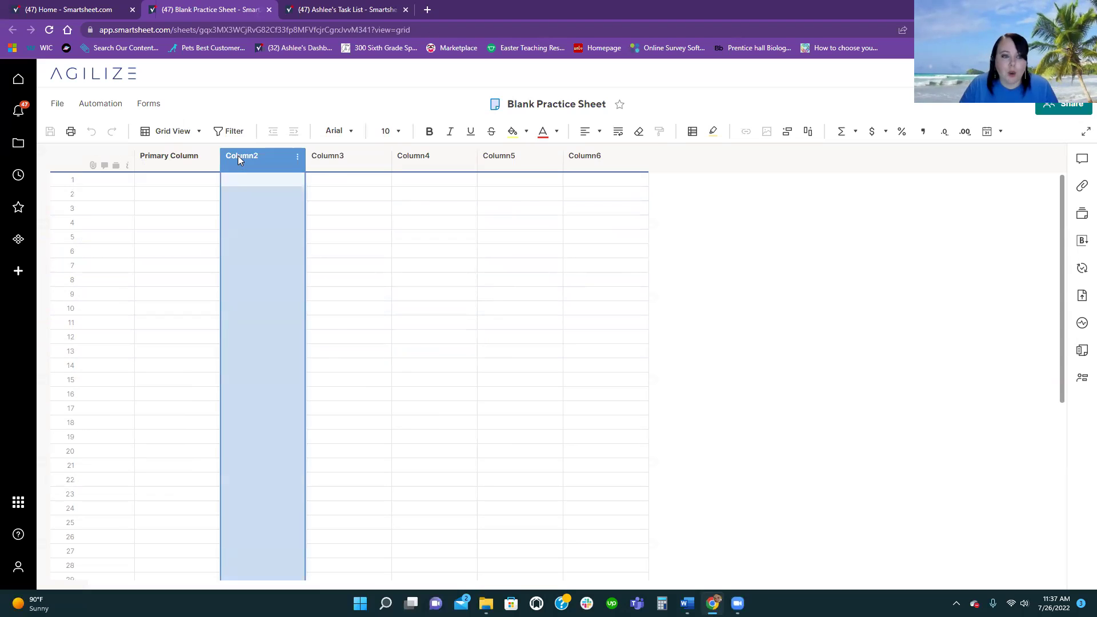
pyautogui.rightClick(238, 156)
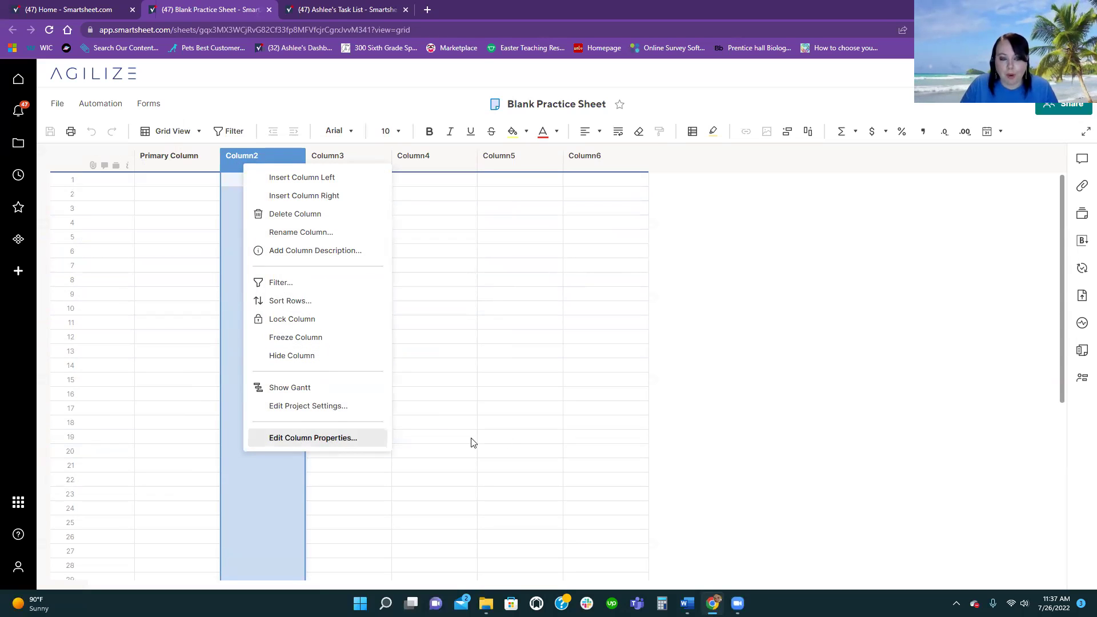
pyautogui.click(520, 439)
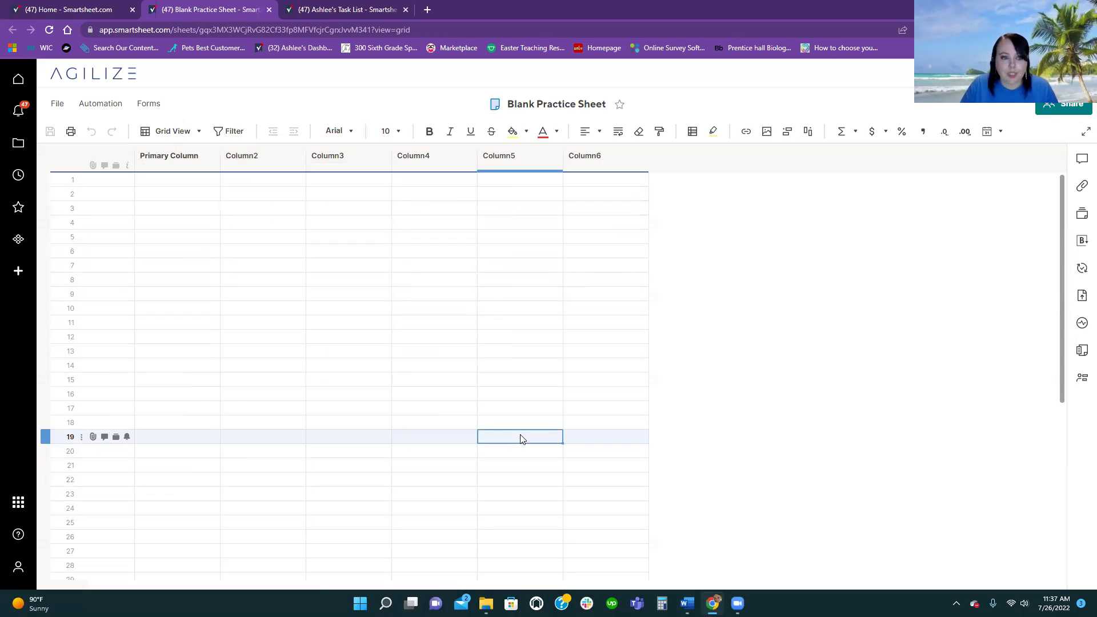
pyautogui.click(253, 158)
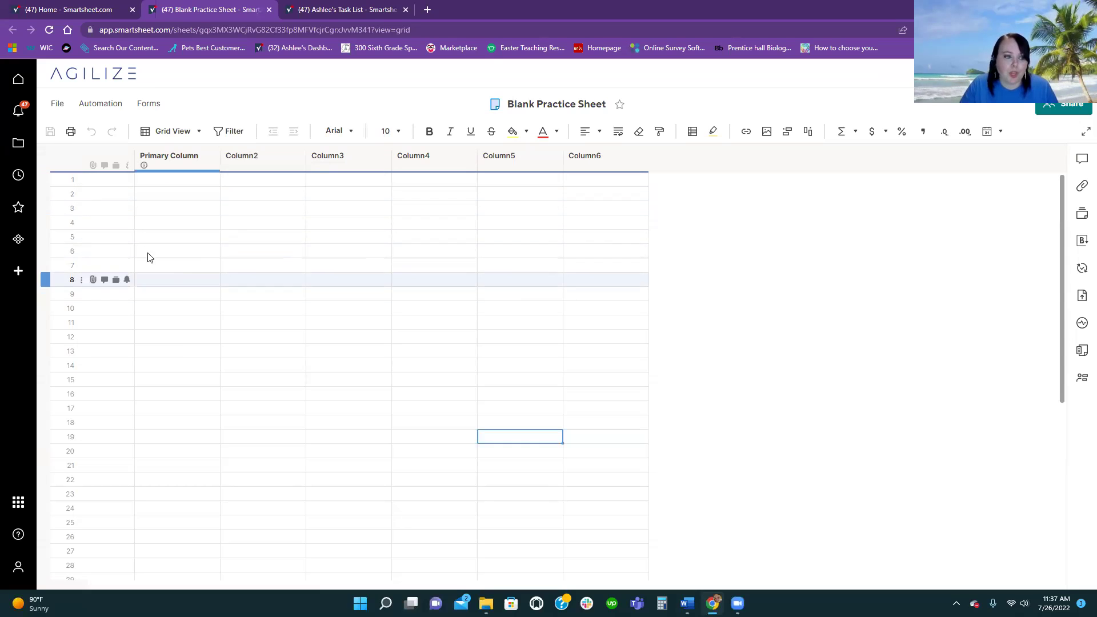
pyautogui.moveTo(161, 226); pyautogui.dragTo(541, 313)
pyautogui.click(517, 407)
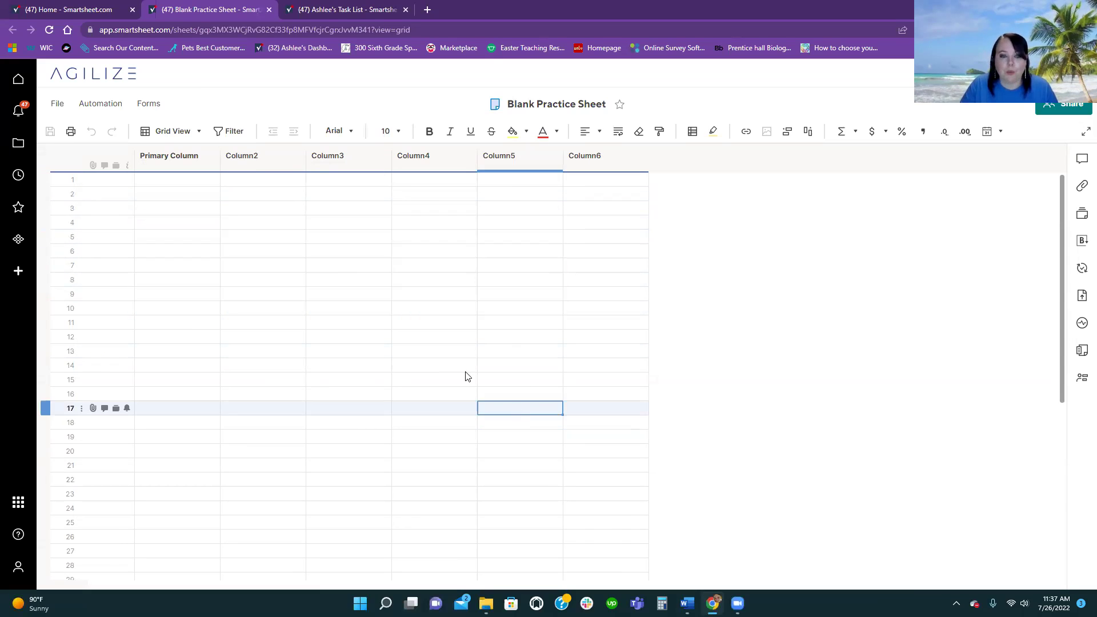
# Rename Column2 to "Status", keeping Text/Number as its column type.
pyautogui.click(280, 156)
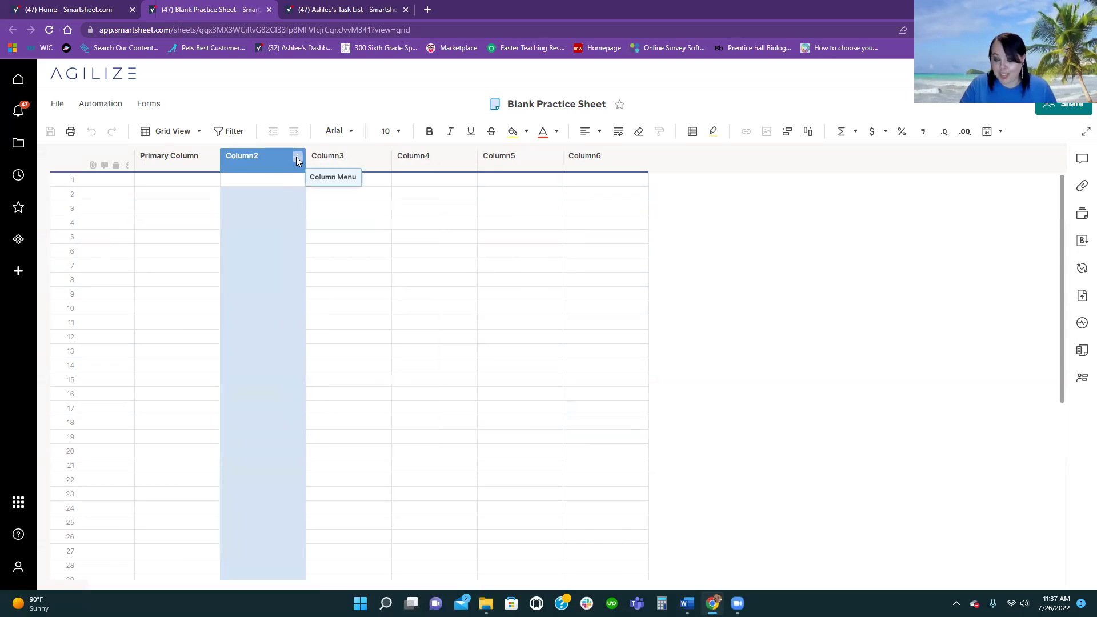
pyautogui.click(297, 158)
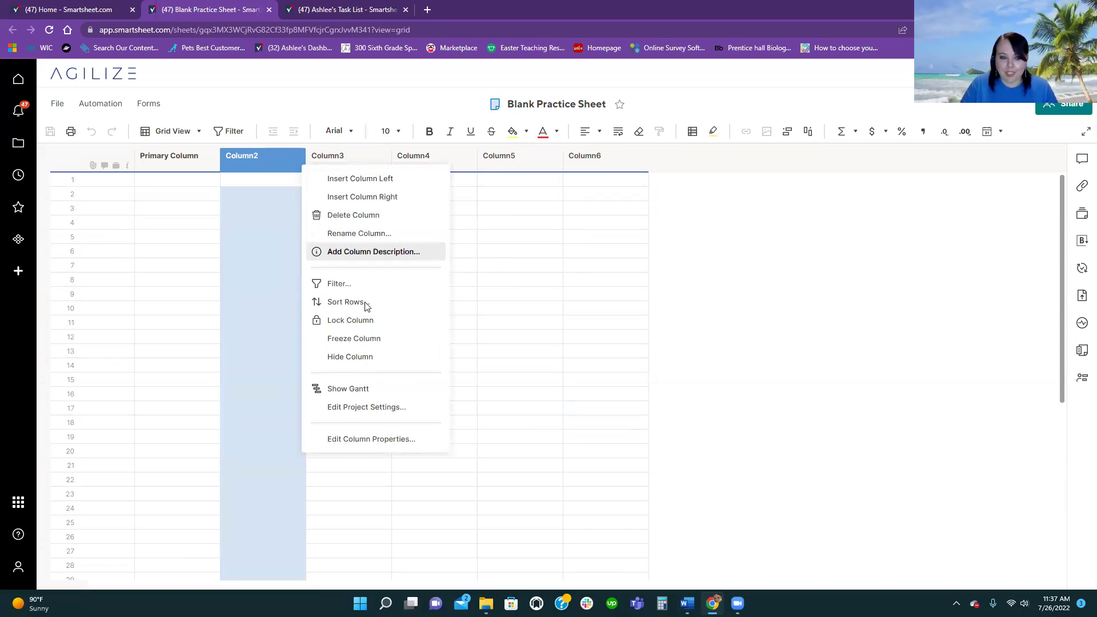
pyautogui.click(363, 234)
pyautogui.write('Status')
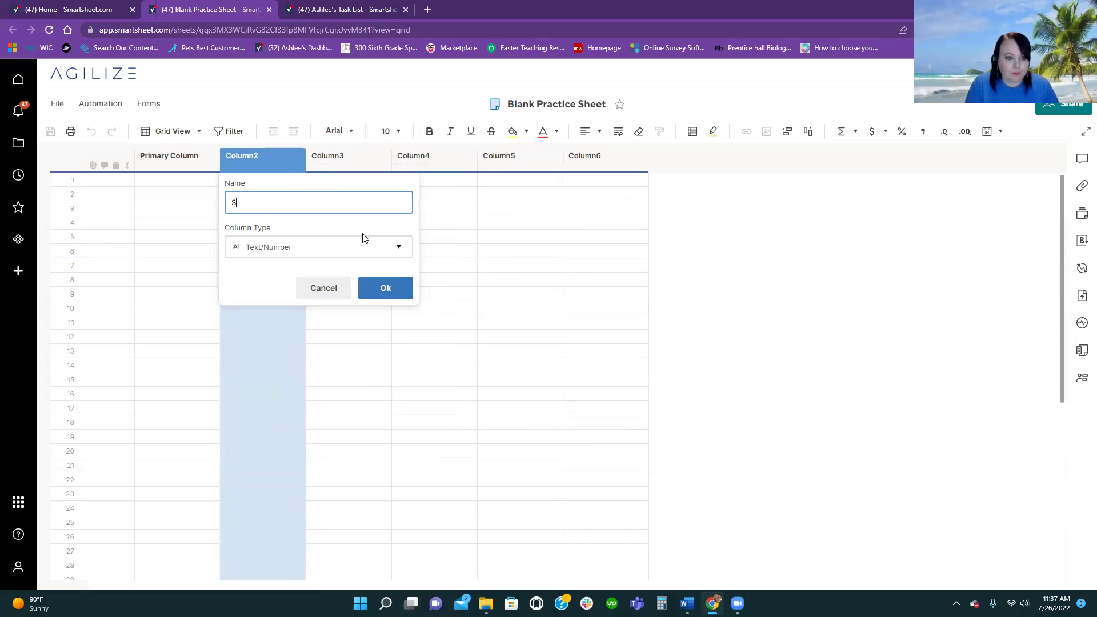
pyautogui.click(363, 288)
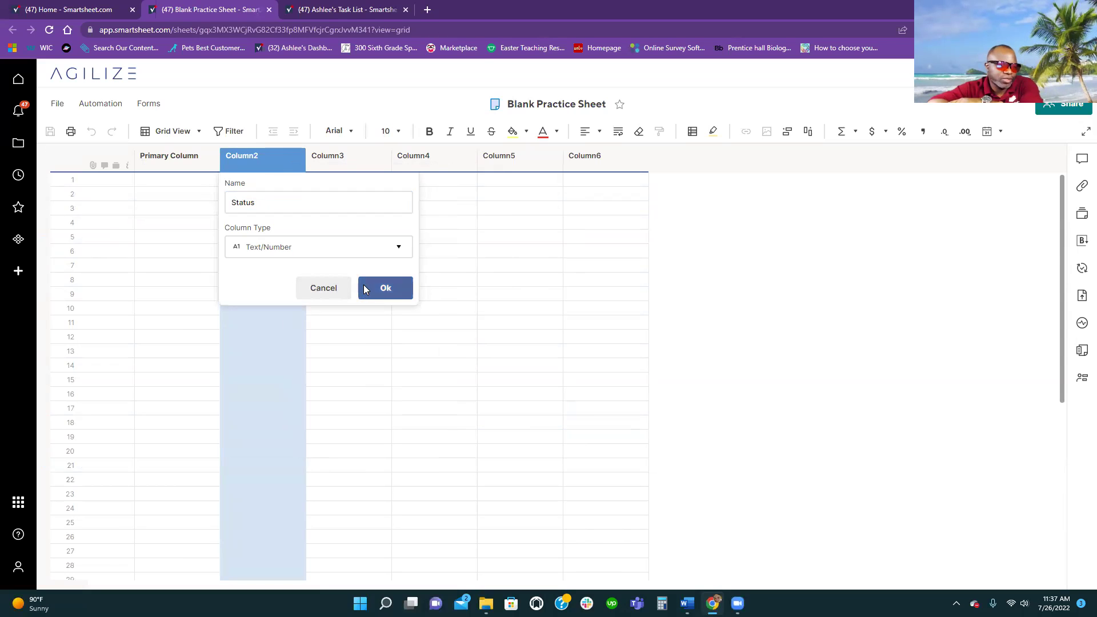
# Add a column description to the Status column.
pyautogui.rightClick(269, 162)
pyautogui.click(311, 252)
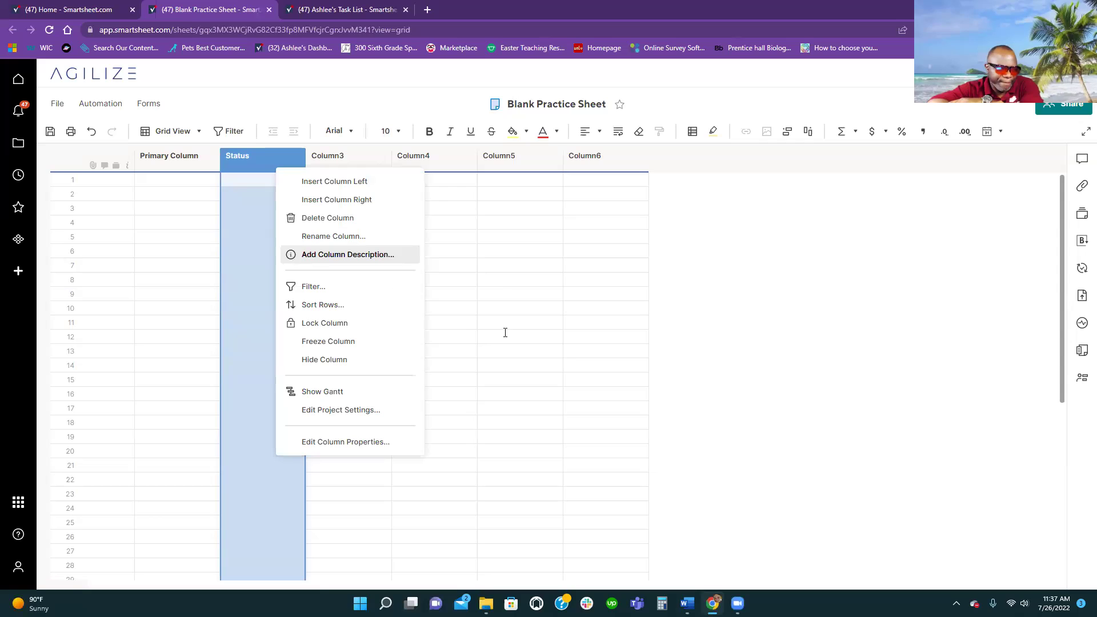
pyautogui.click(611, 374)
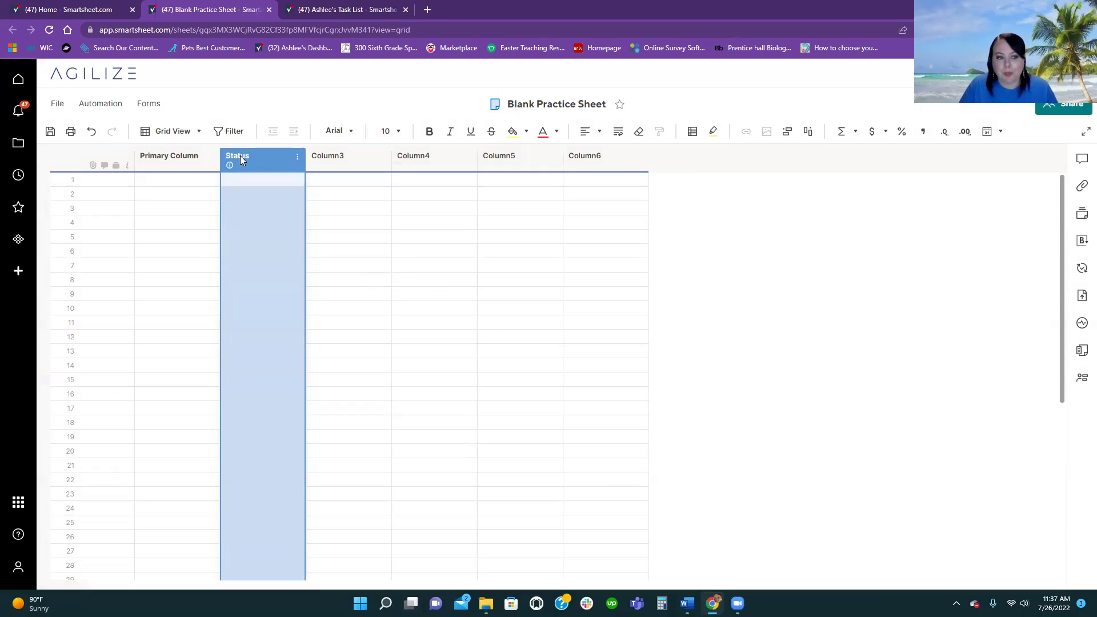
pyautogui.moveTo(231, 166)
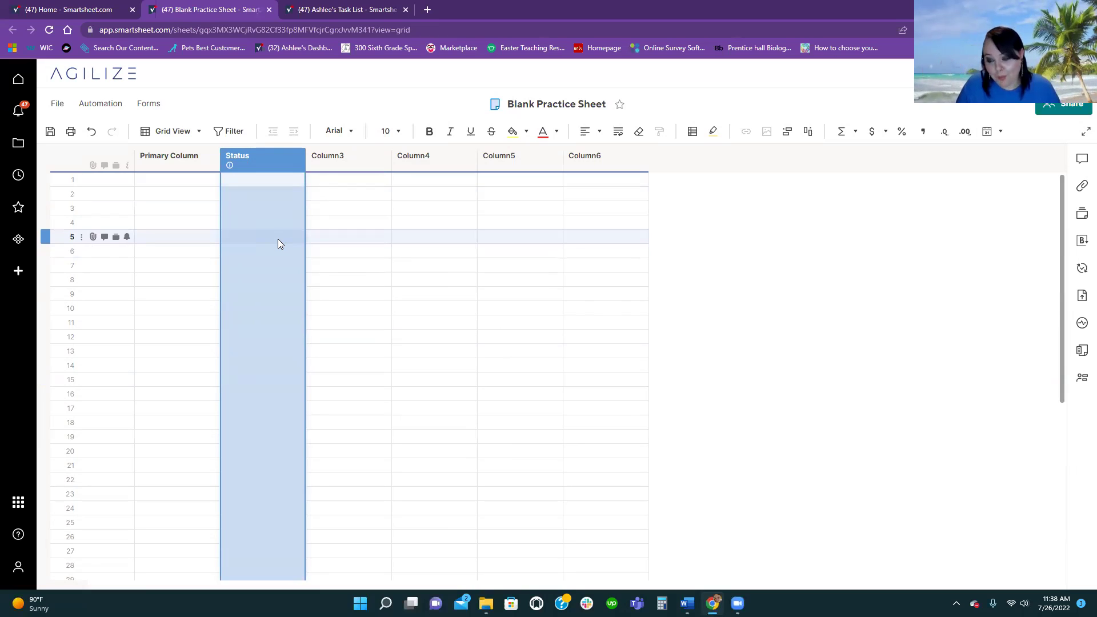
pyautogui.click(341, 243)
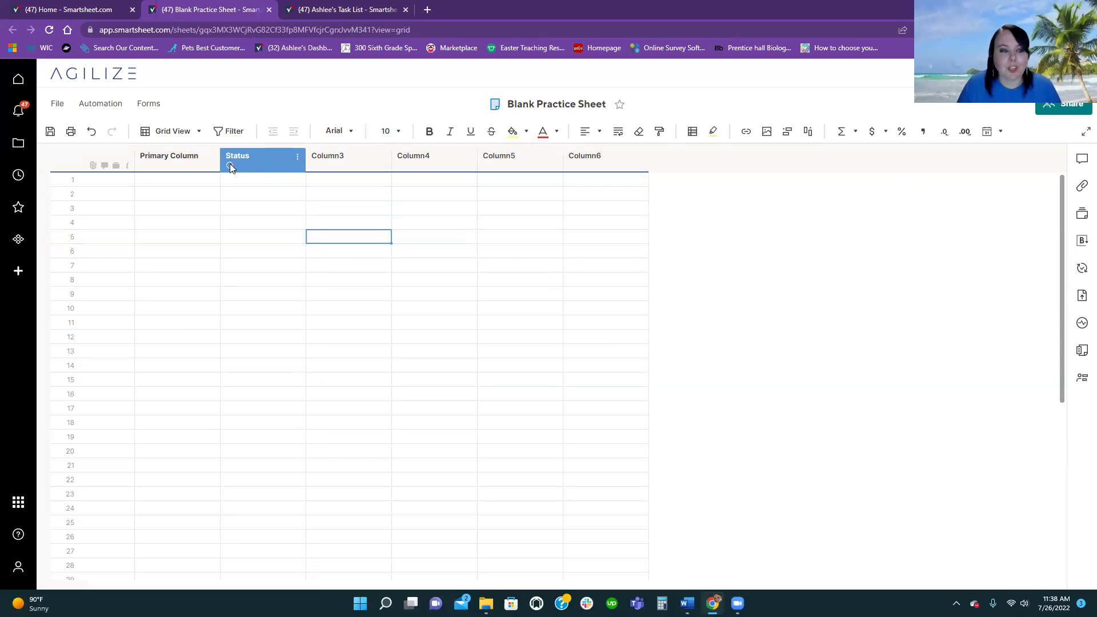
pyautogui.click(361, 170)
pyautogui.click(294, 165)
pyautogui.click(365, 168)
pyautogui.click(285, 159)
pyautogui.click(348, 167)
pyautogui.click(453, 162)
pyautogui.click(277, 165)
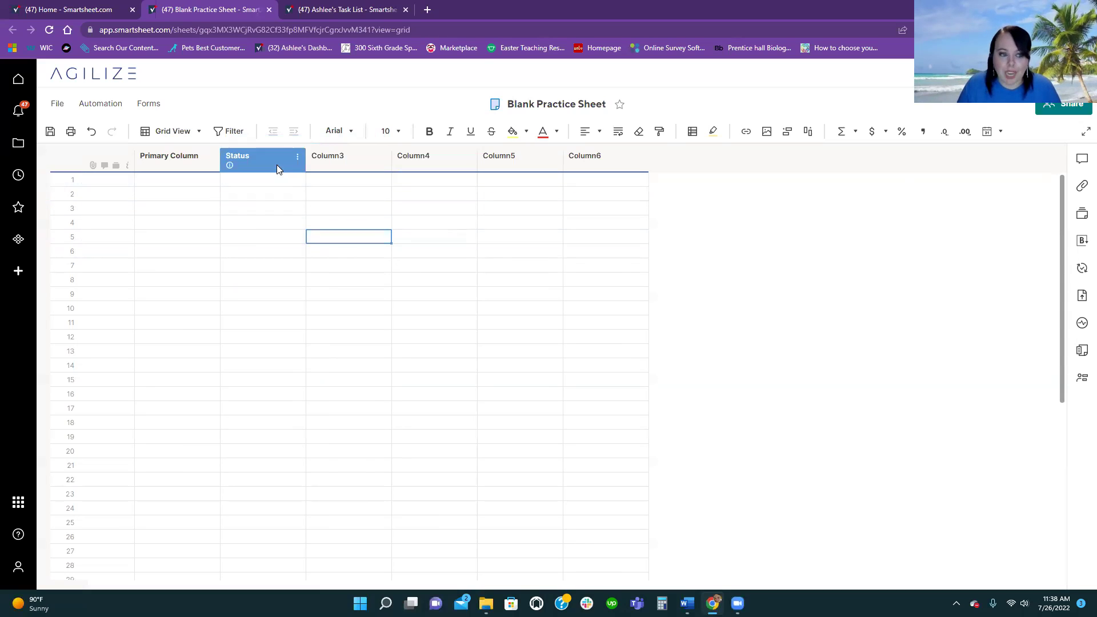
pyautogui.click(350, 165)
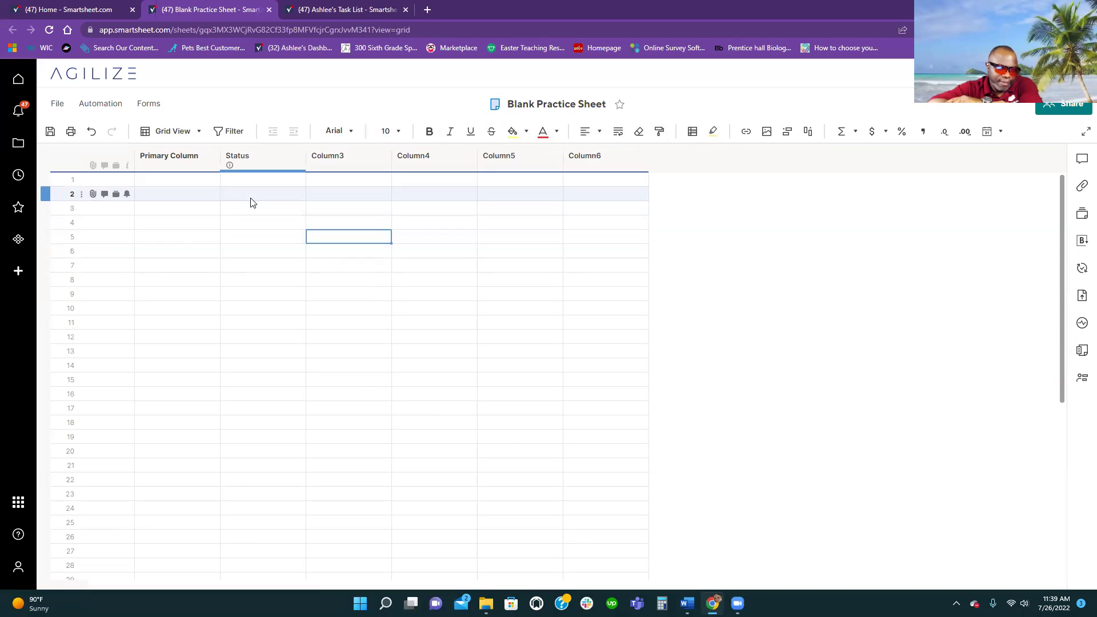
pyautogui.click(353, 131)
pyautogui.click(282, 221)
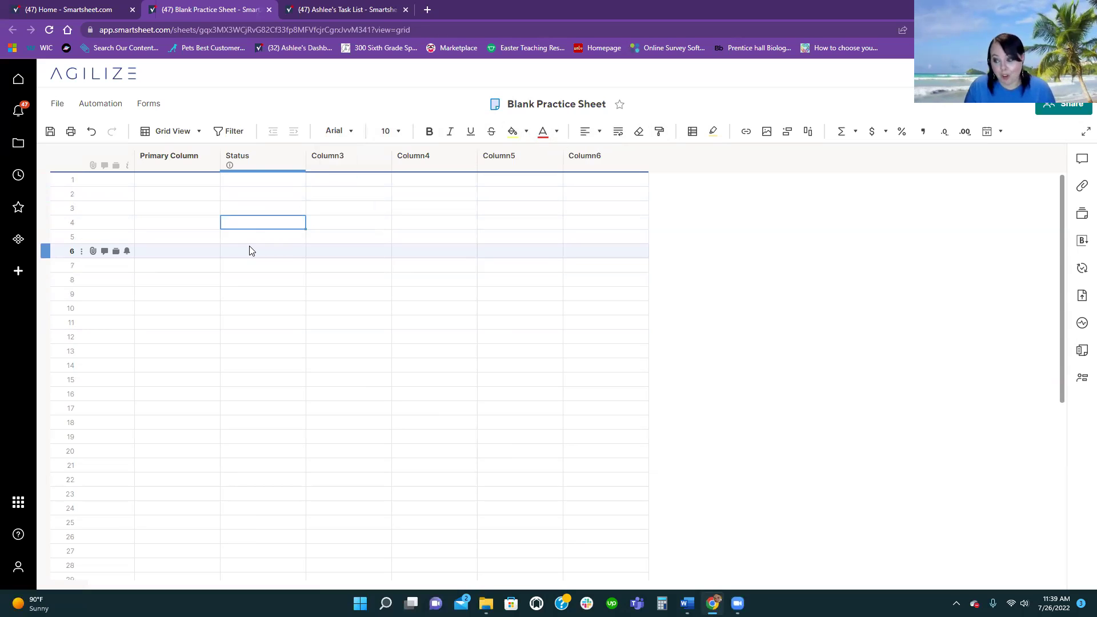
pyautogui.click(275, 194)
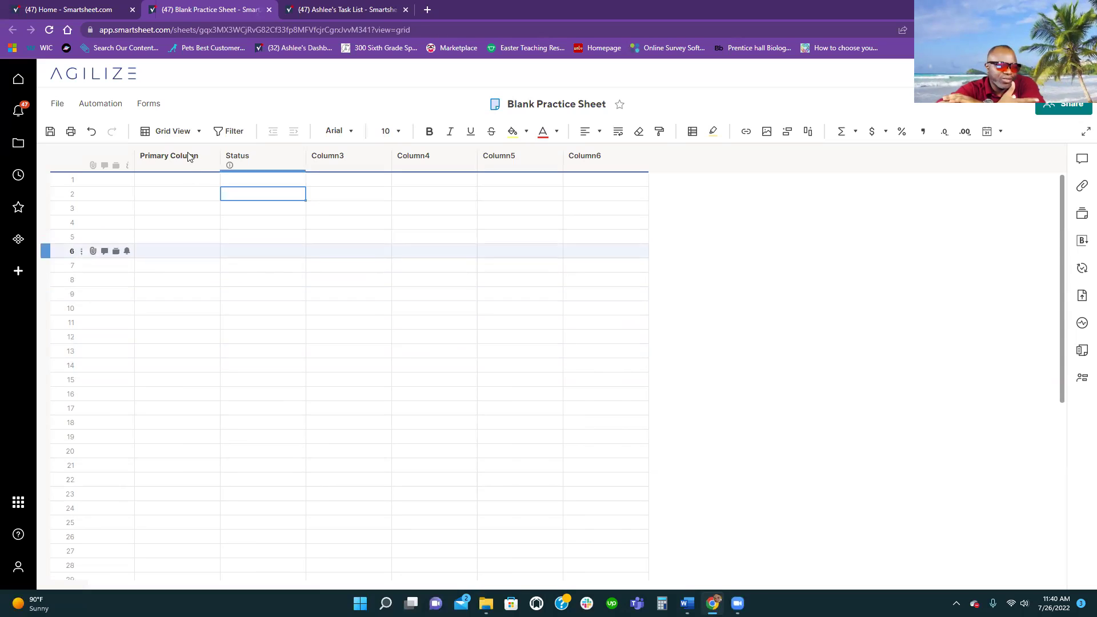
# Try to switch the sheet from Grid View to Gantt View.
pyautogui.click(163, 134)
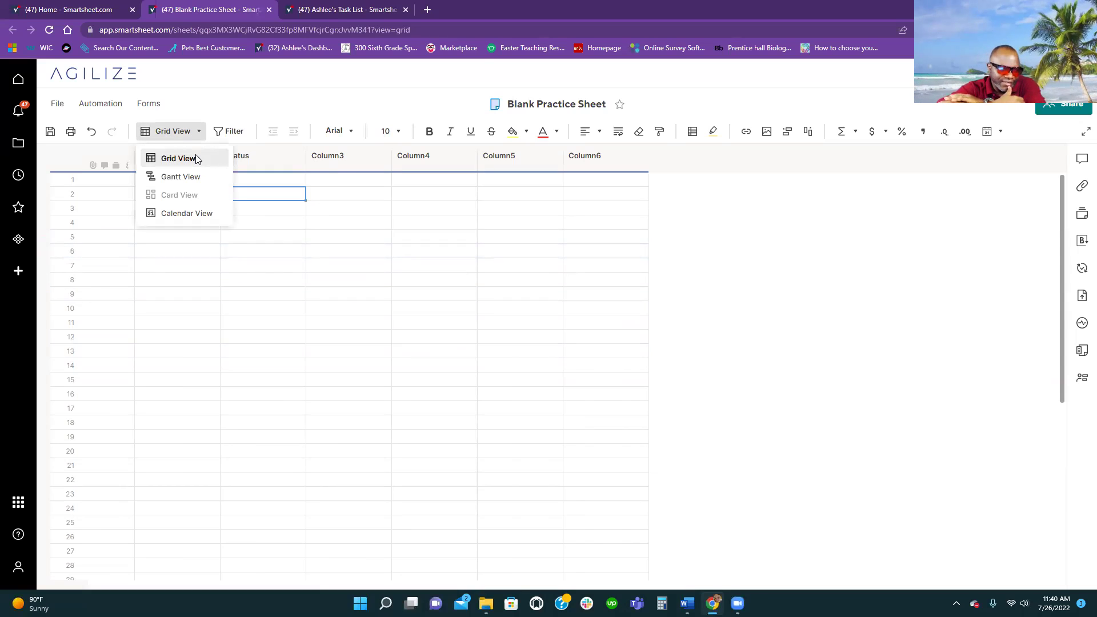
pyautogui.click(180, 181)
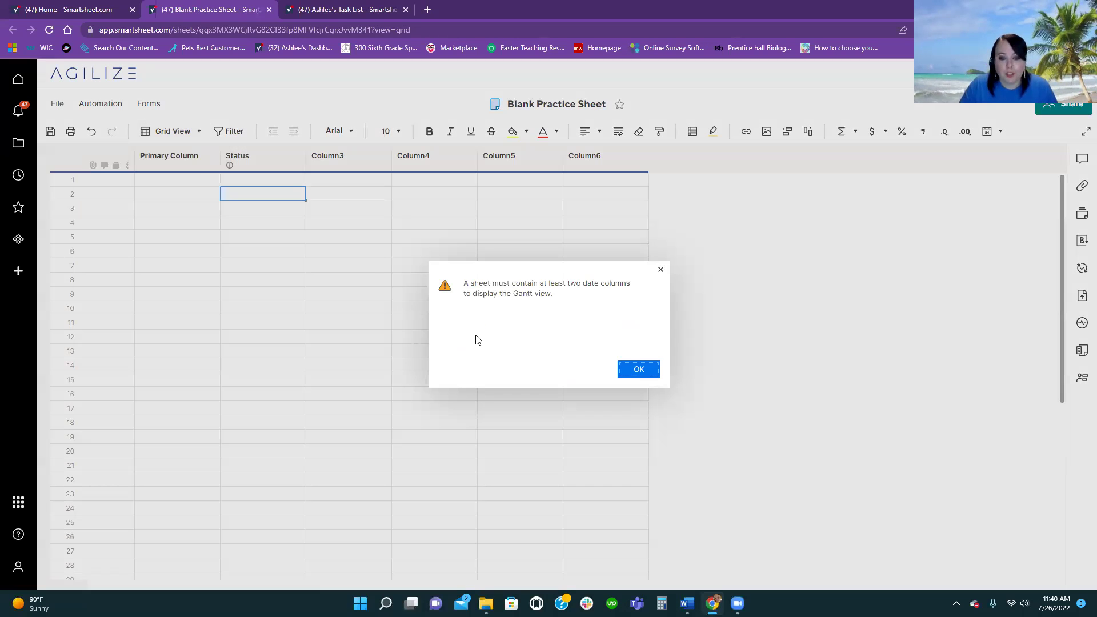
pyautogui.click(650, 376)
# Change the column type of Column3 to Date in its column properties.
pyautogui.rightClick(360, 167)
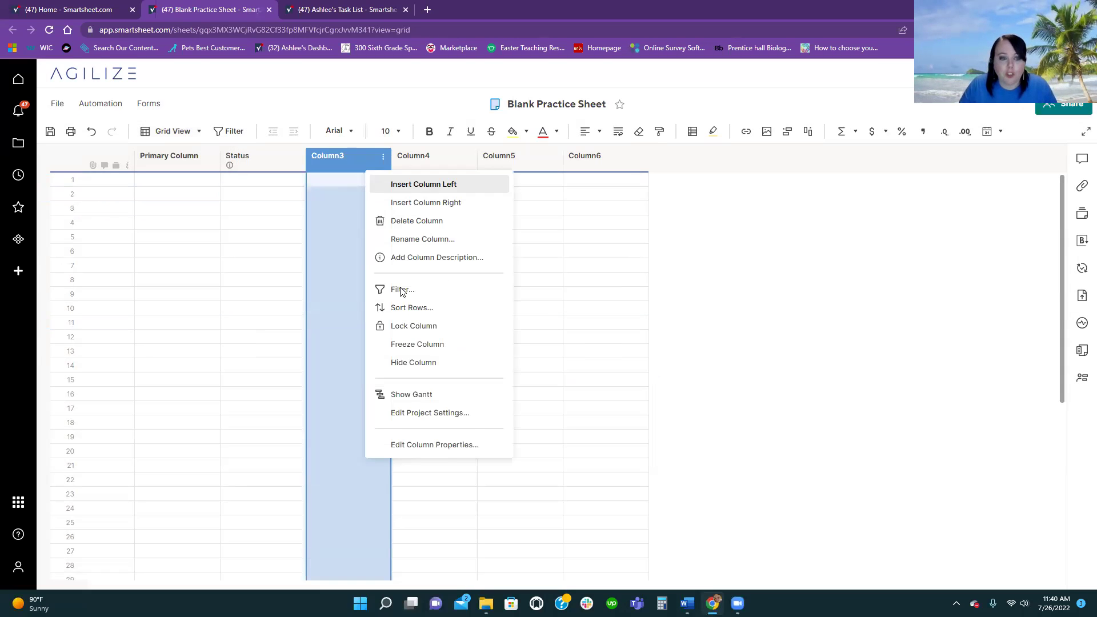
pyautogui.click(446, 444)
pyautogui.click(475, 251)
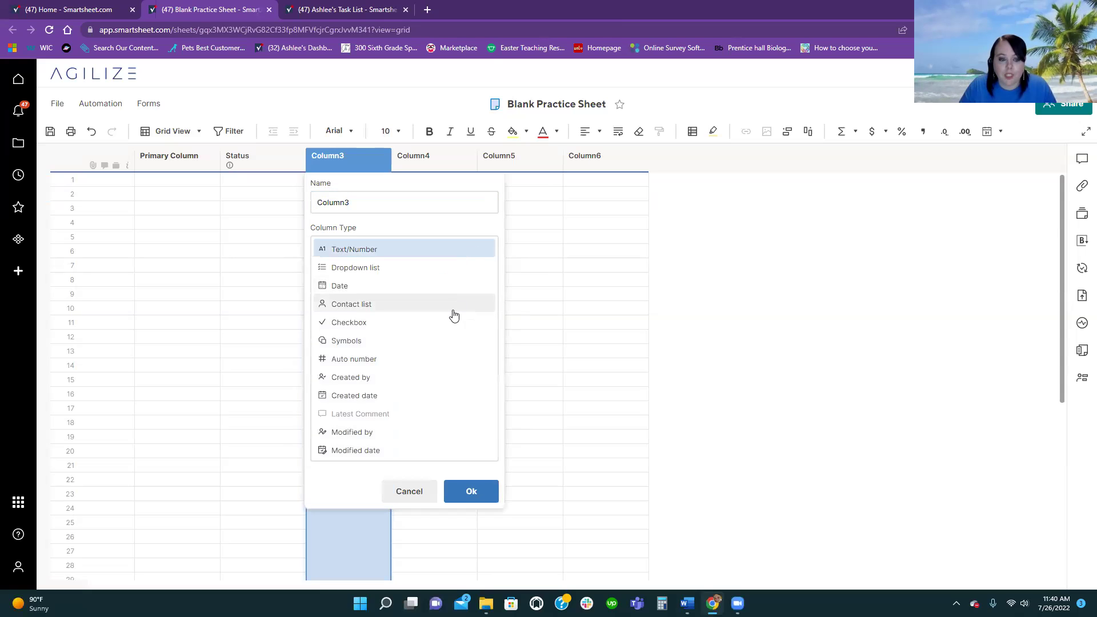
pyautogui.click(445, 270)
pyautogui.click(434, 256)
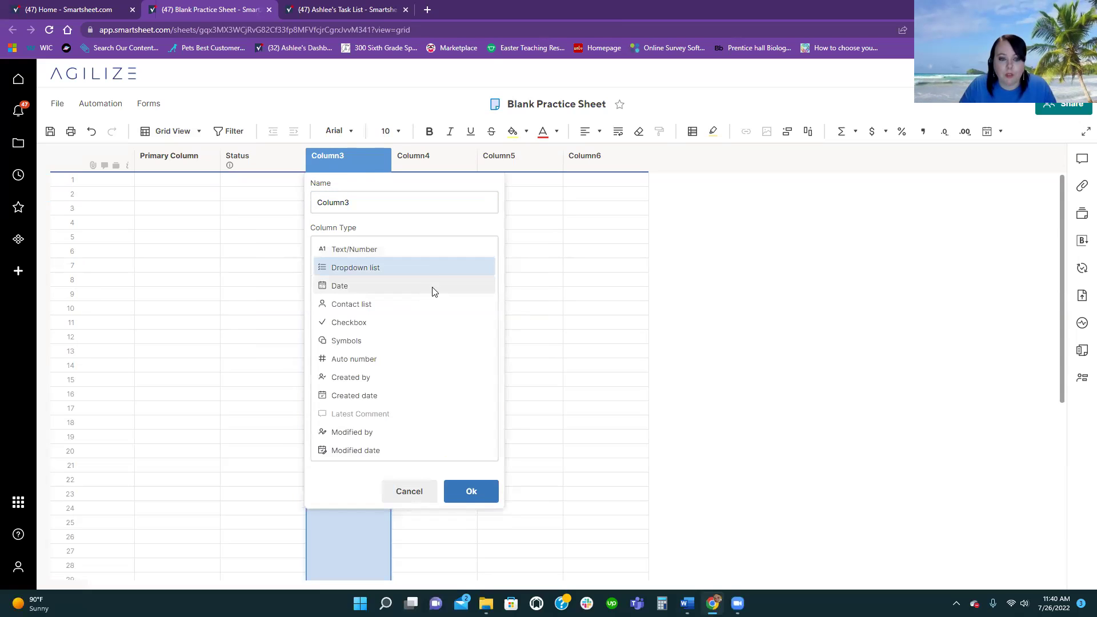
pyautogui.click(433, 287)
pyautogui.click(457, 301)
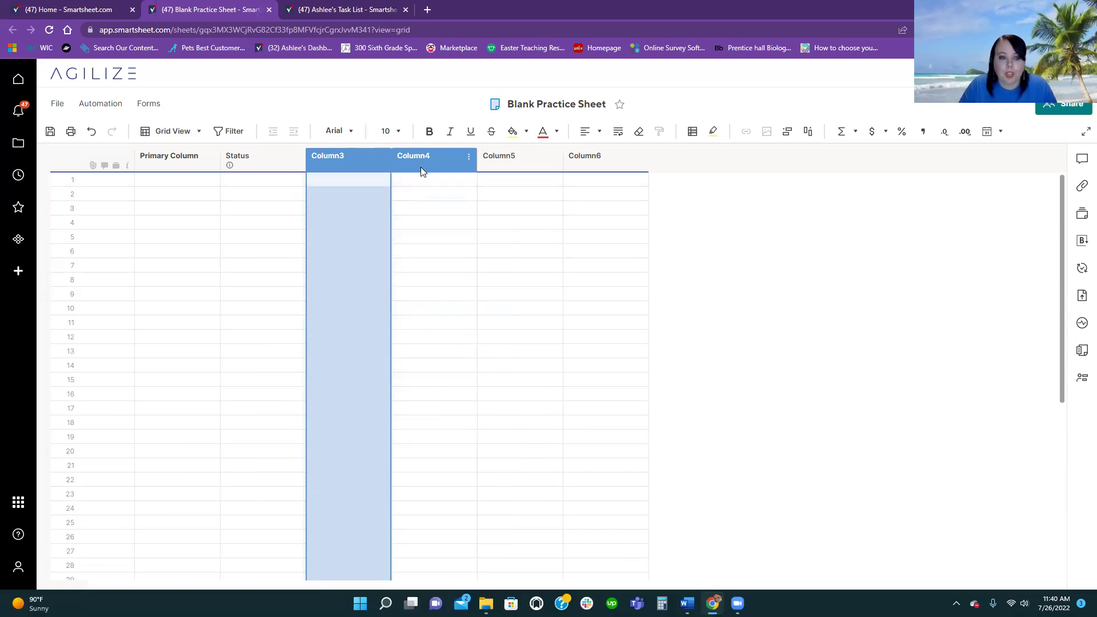
# Change the column type of Column4 to Date in its column properties.
pyautogui.click(420, 166)
pyautogui.rightClick(423, 165)
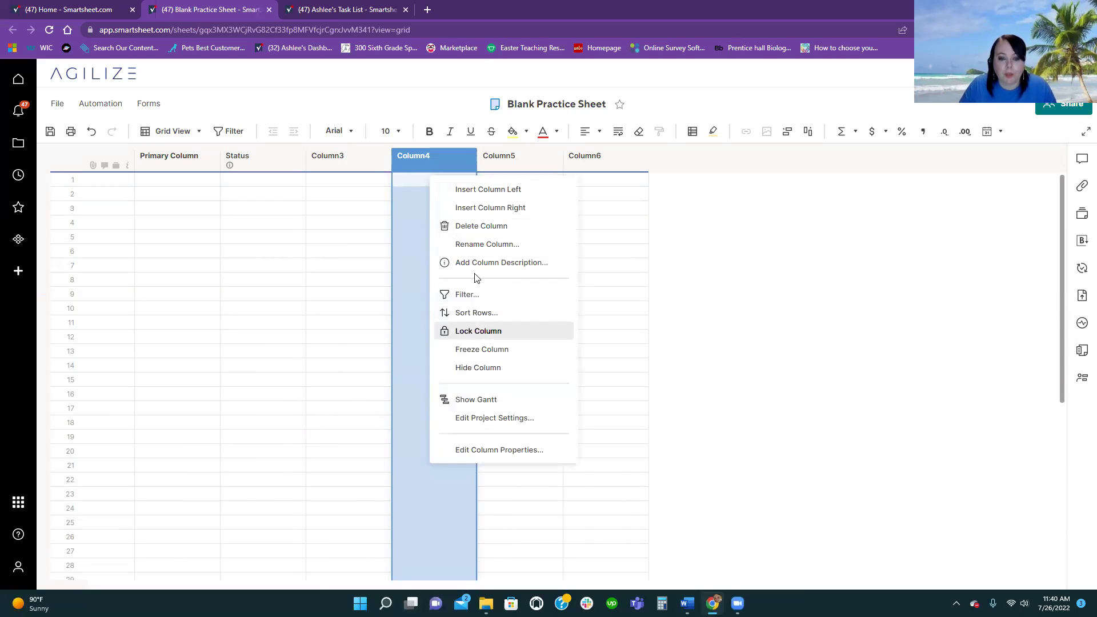
pyautogui.click(496, 450)
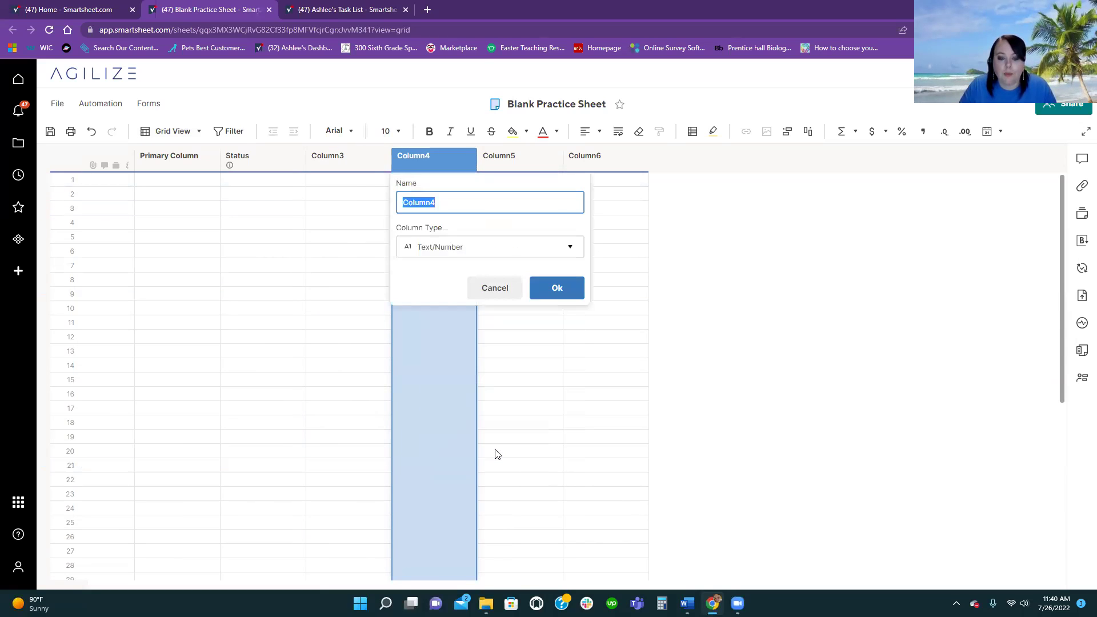
pyautogui.click(447, 250)
pyautogui.click(454, 303)
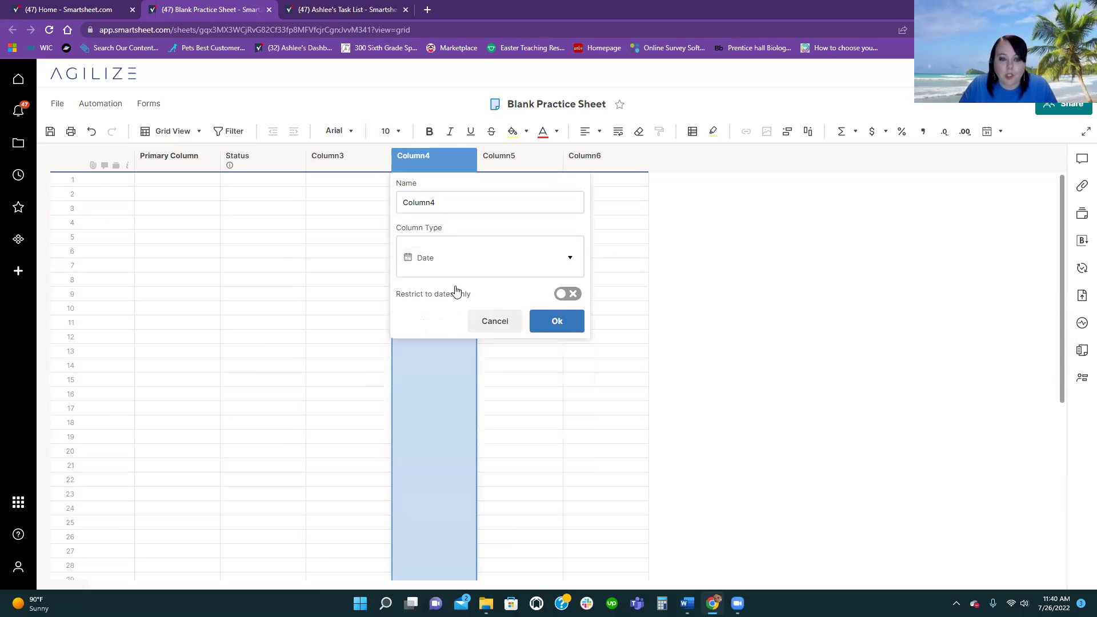
pyautogui.click(555, 303)
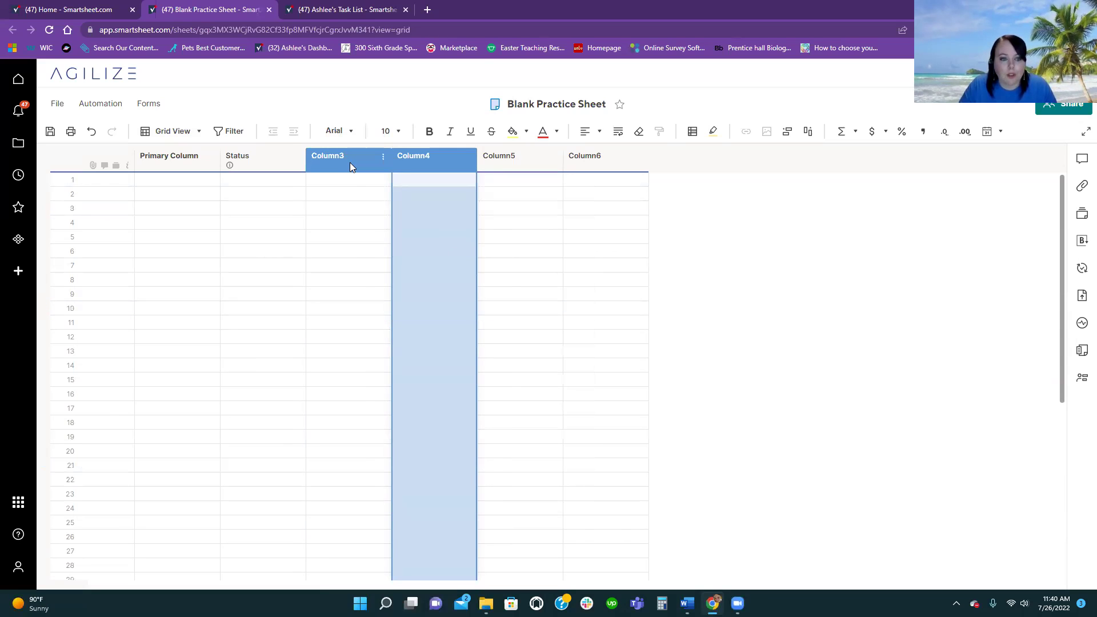
# Rename Column3 to "Start Date", keeping Date as its column type.
pyautogui.rightClick(350, 162)
pyautogui.click(436, 442)
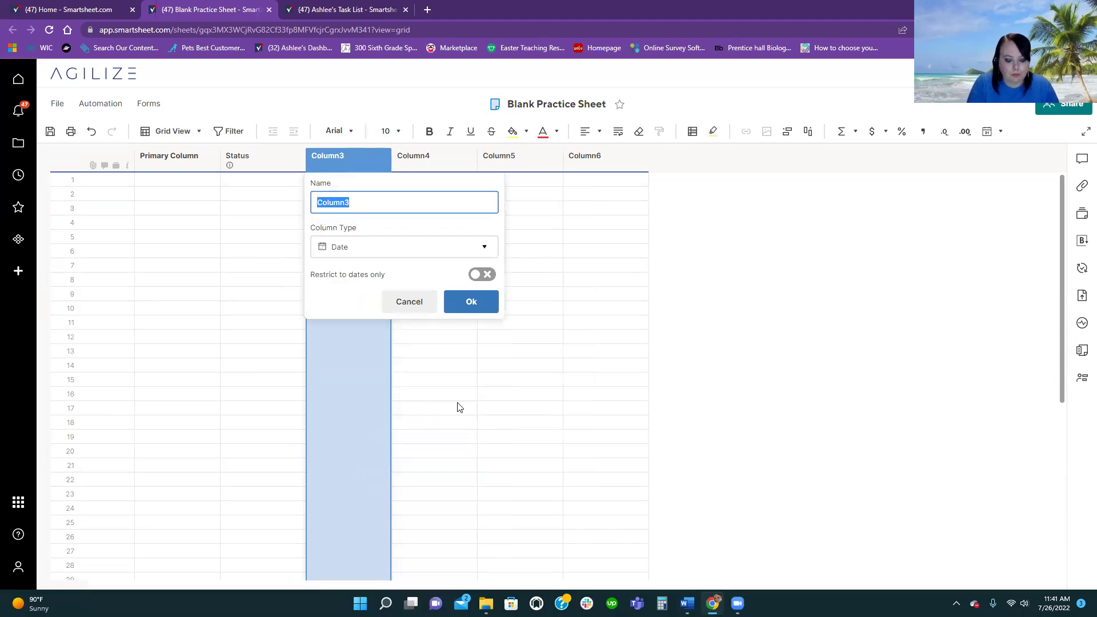
pyautogui.write('Start Date')
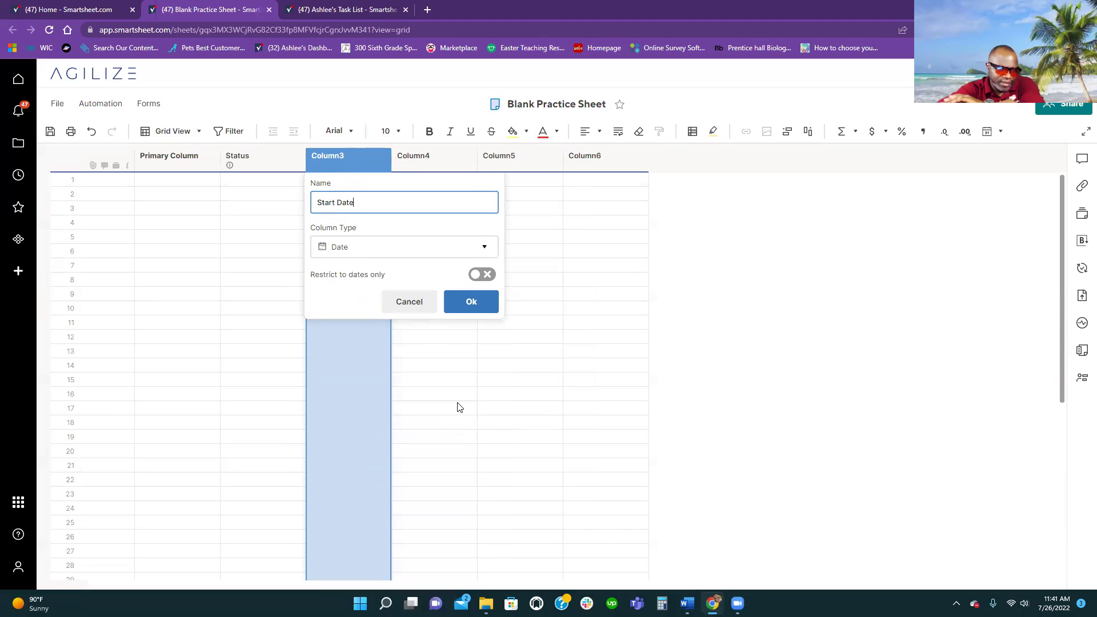
pyautogui.click(470, 302)
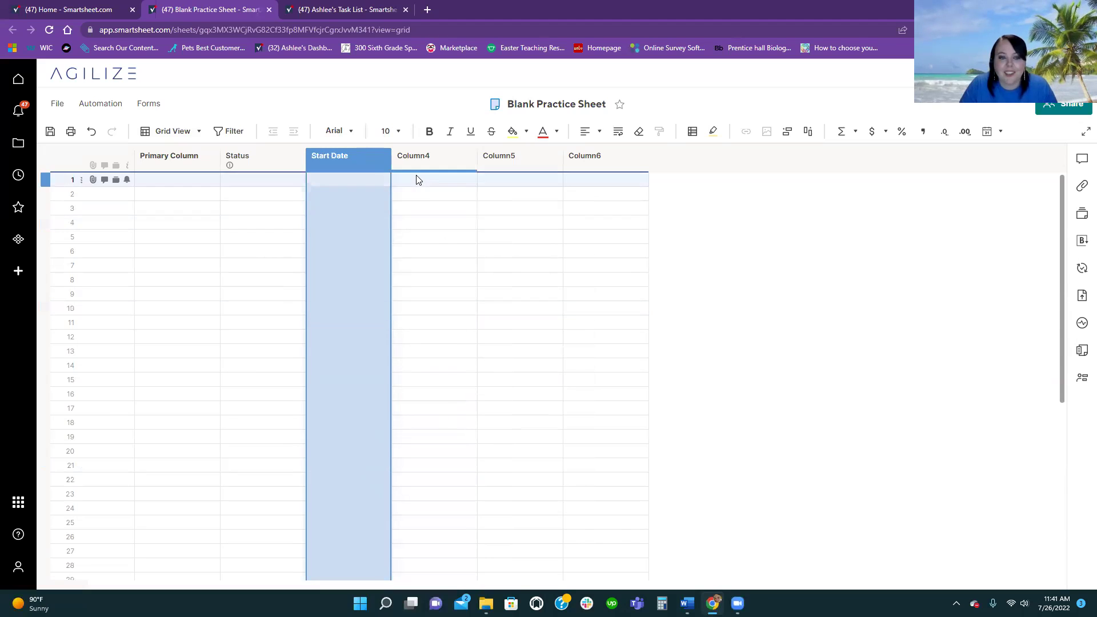
# Rename Column4 to "End Date", keeping Date as its column type.
pyautogui.rightClick(417, 177)
pyautogui.click(417, 162)
pyautogui.rightClick(417, 162)
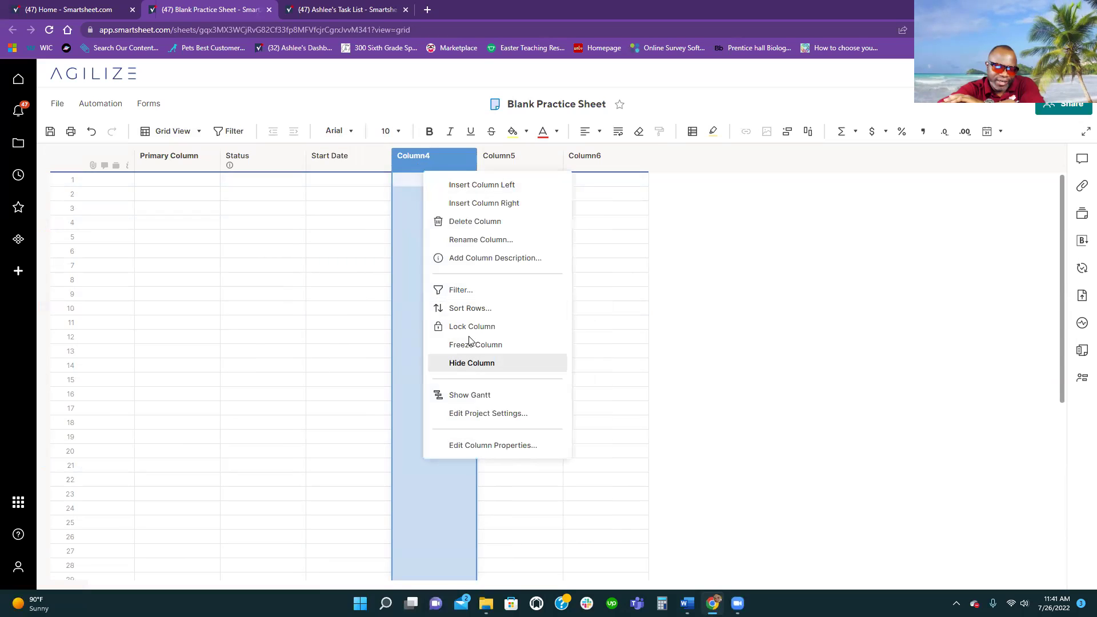
pyautogui.click(451, 443)
pyautogui.write('Start Date')
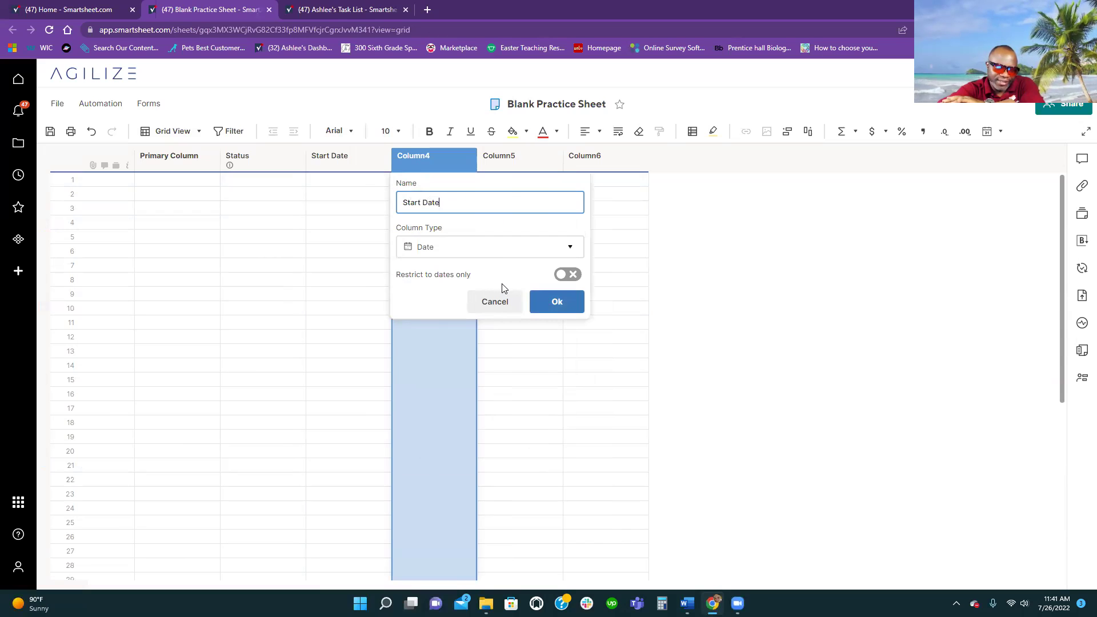
pyautogui.hotkey('ctrl', 'BackSpace')
pyautogui.hotkey('ctrl', 'BackSpace')
pyautogui.write('End Date')
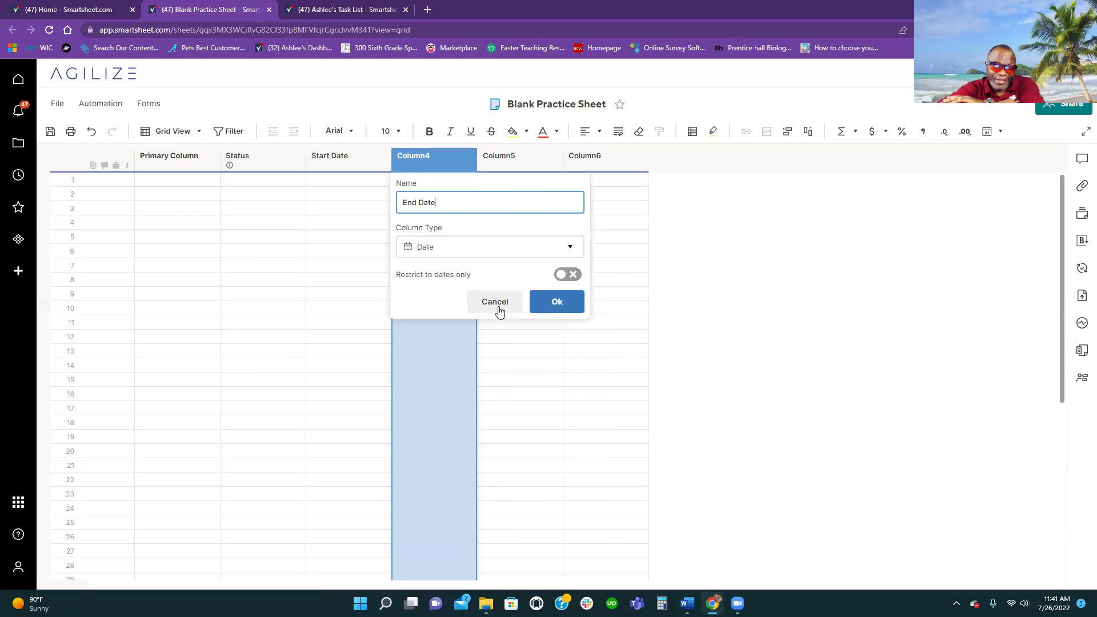
pyautogui.click(545, 306)
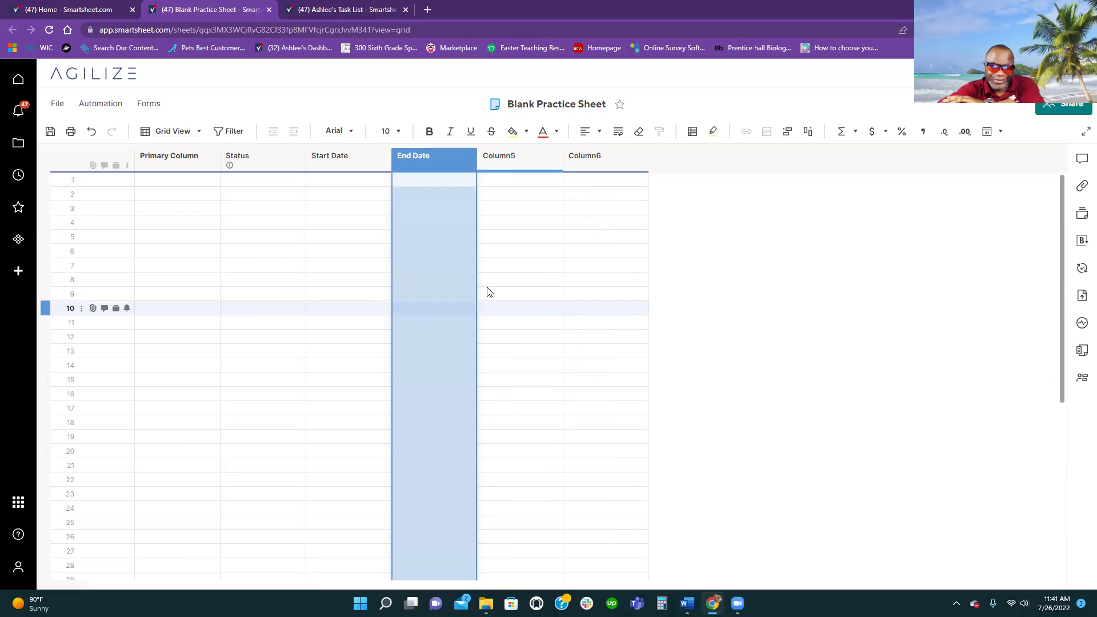
# Enter 07/26/22 as the Start Date and 07/27/22 as the End Date in row 1.
pyautogui.click(368, 180)
pyautogui.click(384, 180)
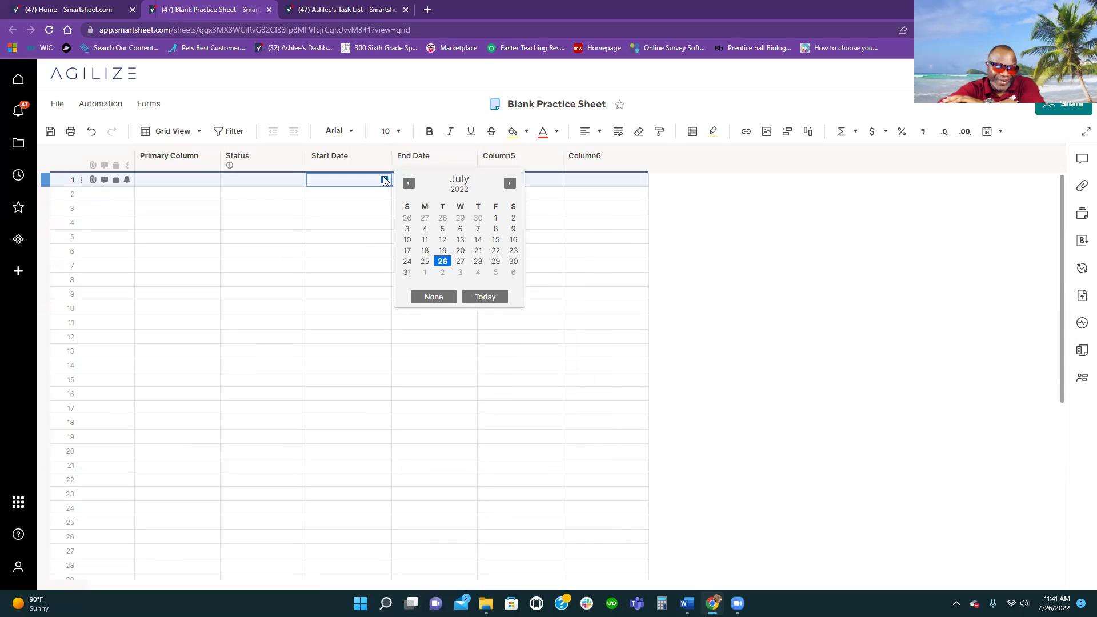
pyautogui.click(444, 261)
pyautogui.click(448, 180)
pyautogui.click(469, 179)
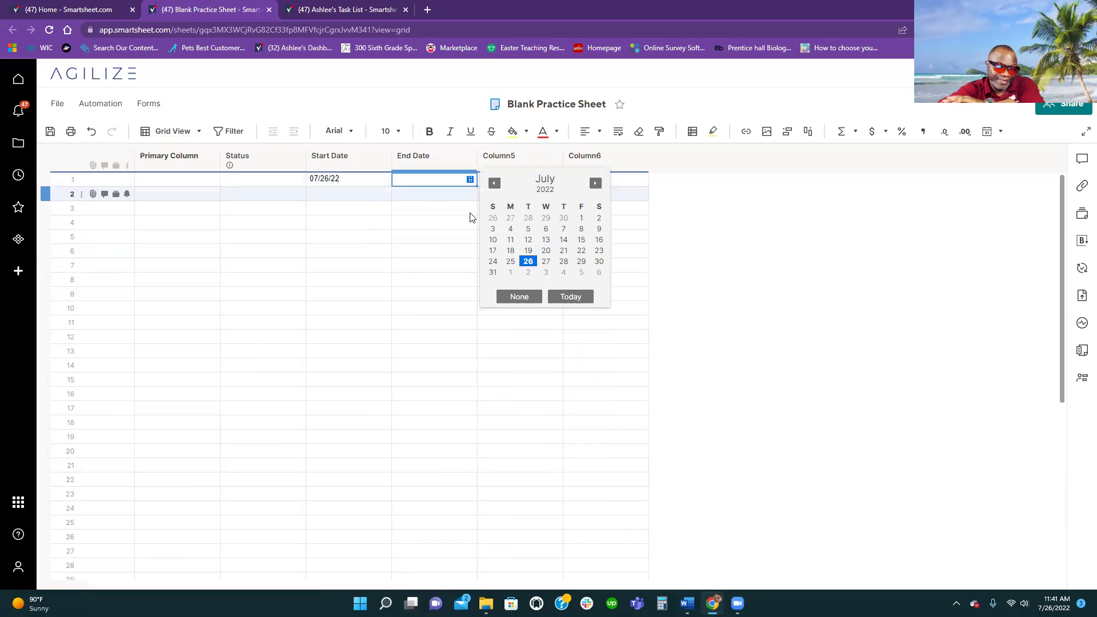
pyautogui.click(544, 263)
pyautogui.click(402, 254)
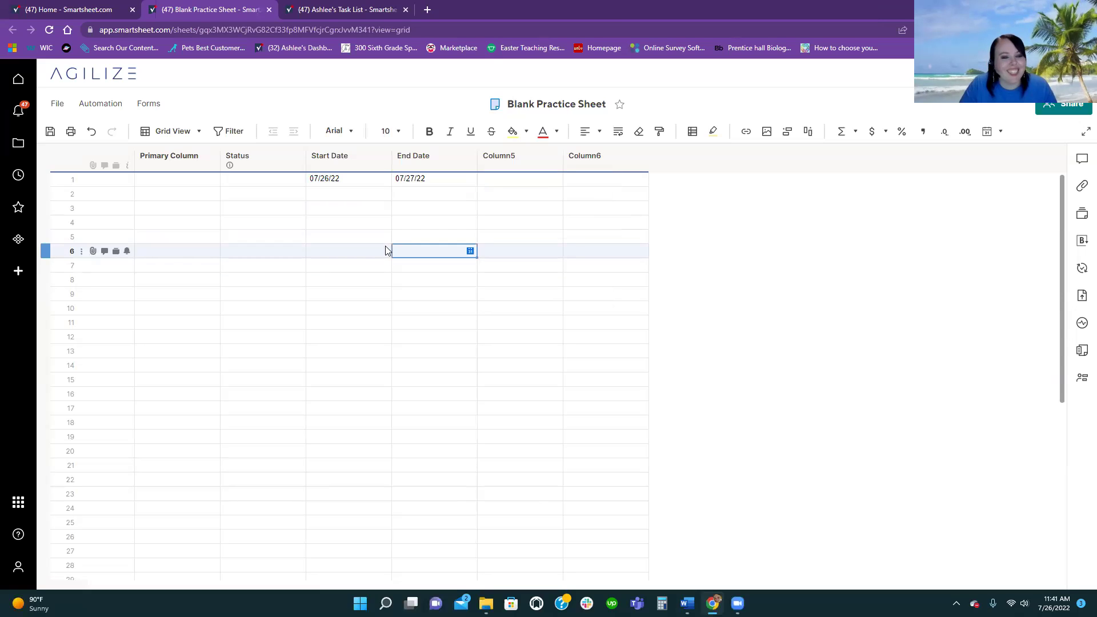
# Save the sheet and switch it to Gantt View.
pyautogui.click(48, 132)
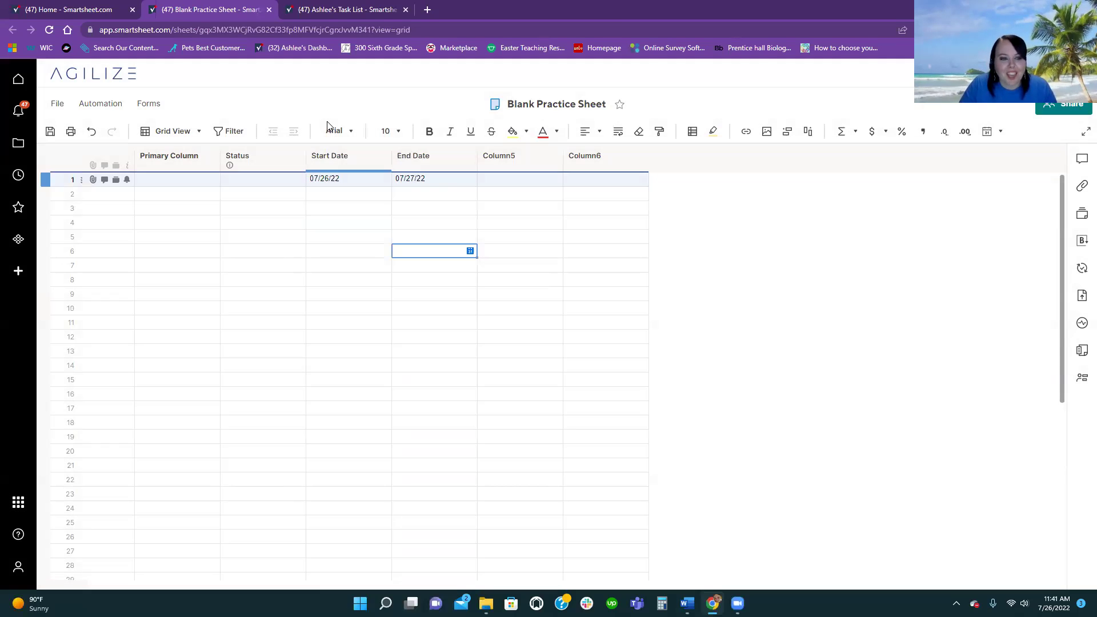
pyautogui.click(196, 133)
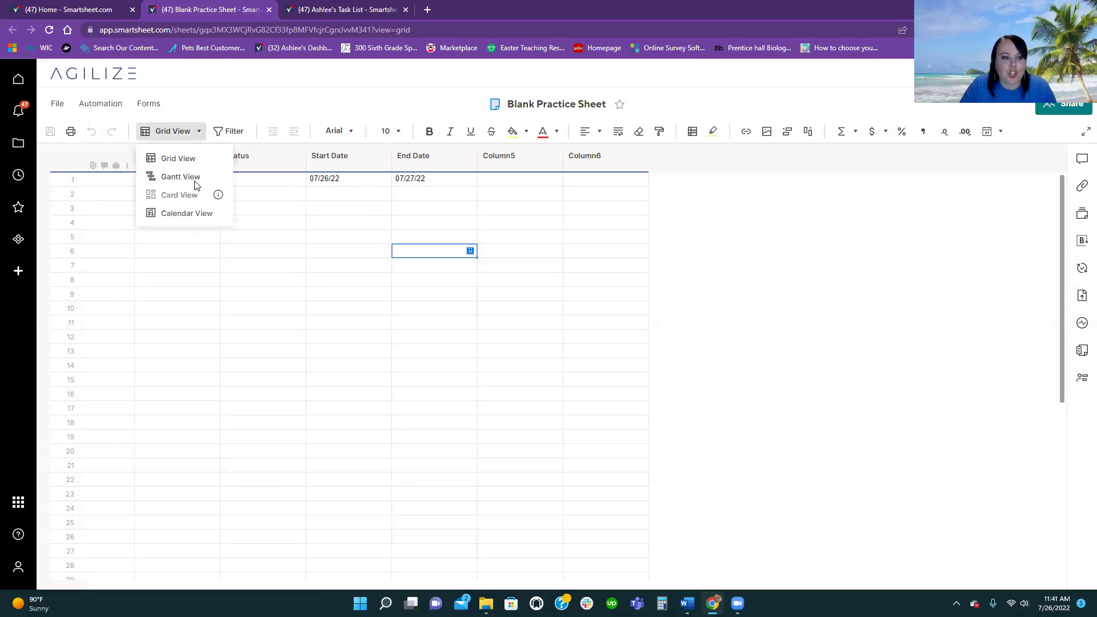
pyautogui.click(189, 176)
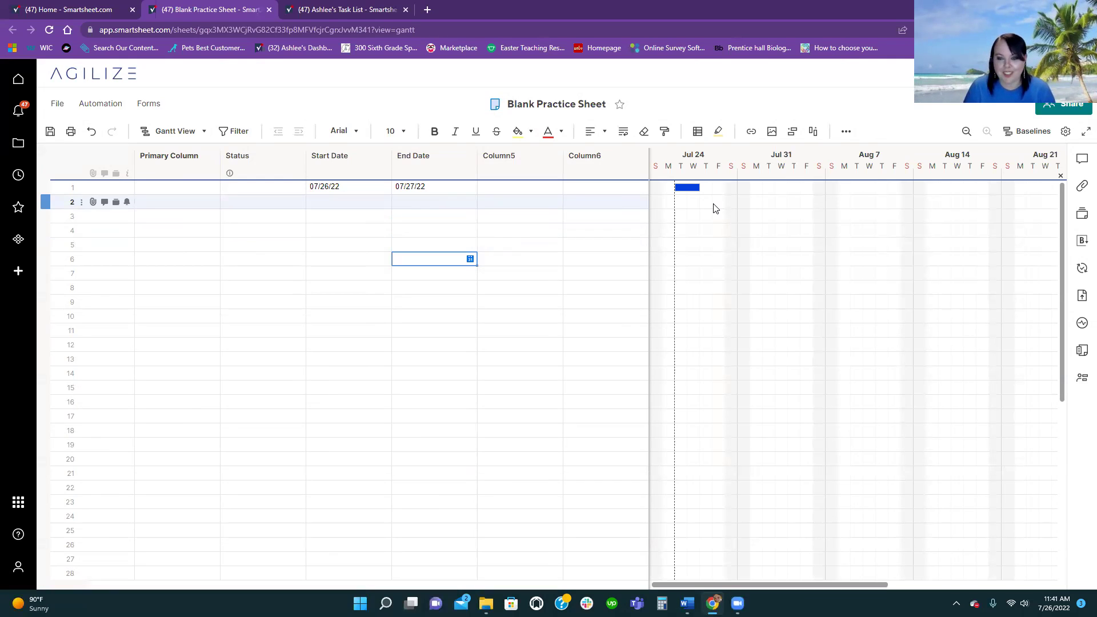
pyautogui.click(357, 204)
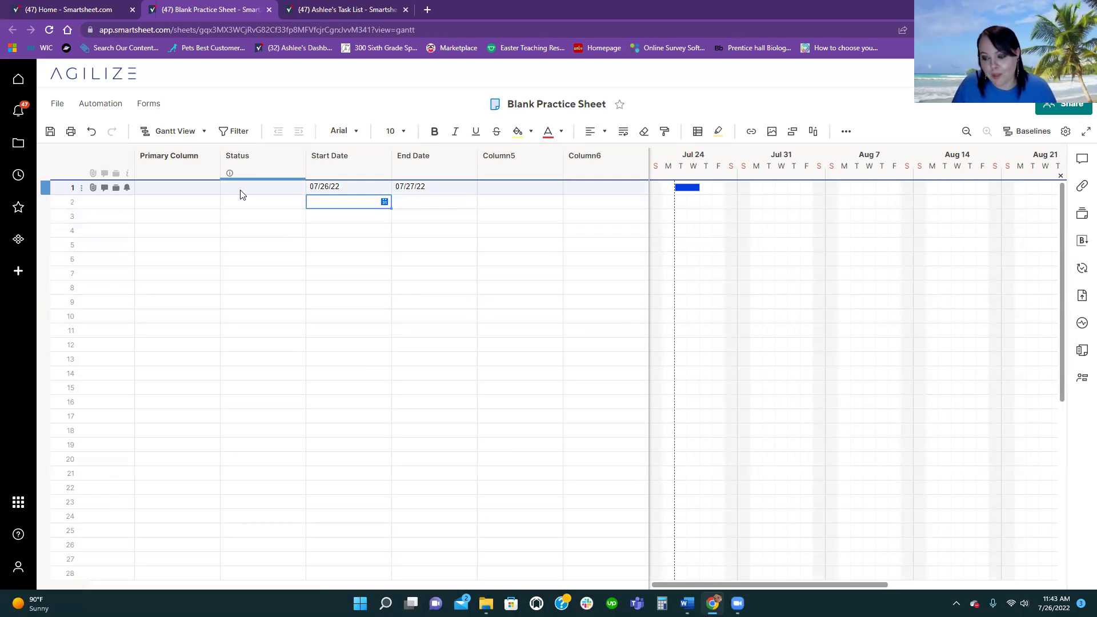
pyautogui.click(207, 136)
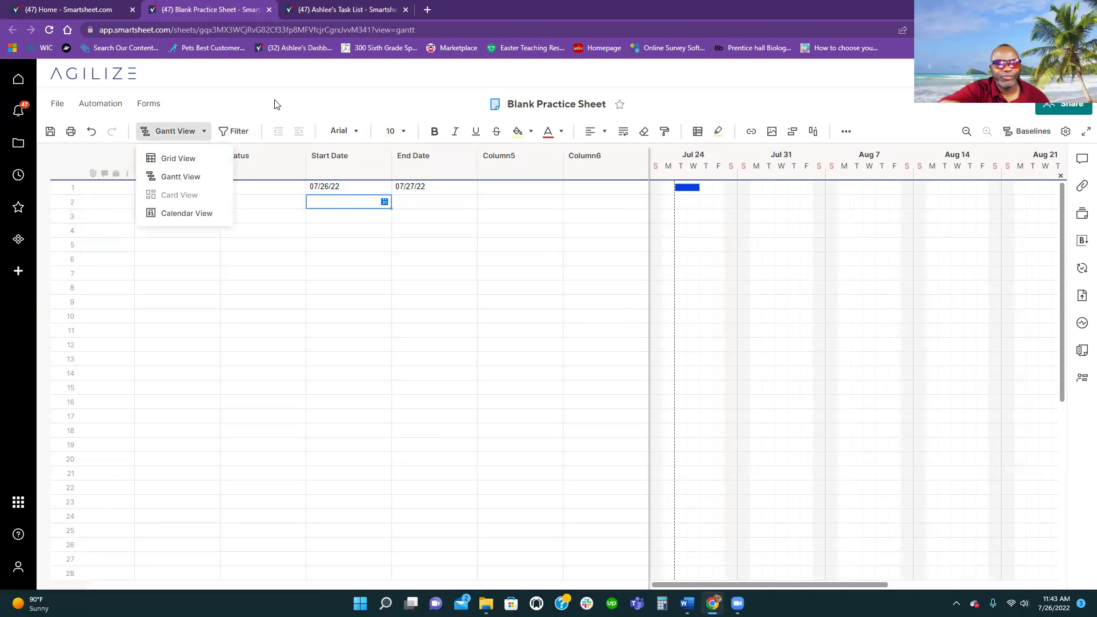
pyautogui.click(204, 178)
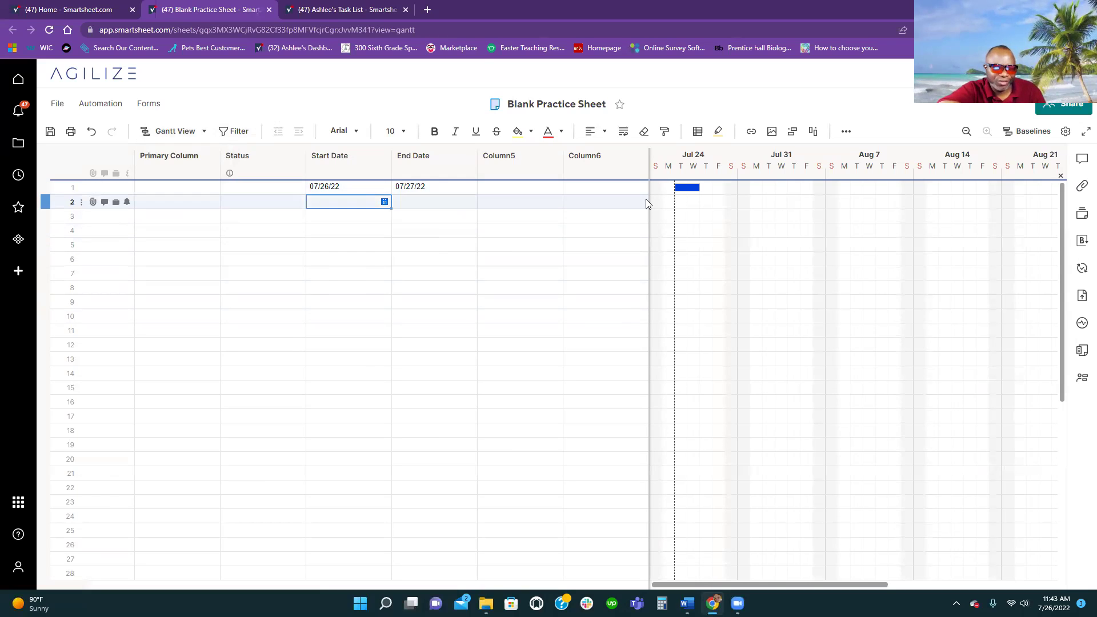
# Enable dependencies in the project settings, with Predecessors as the predecessor column and Duration as the duration column.
pyautogui.click(552, 158)
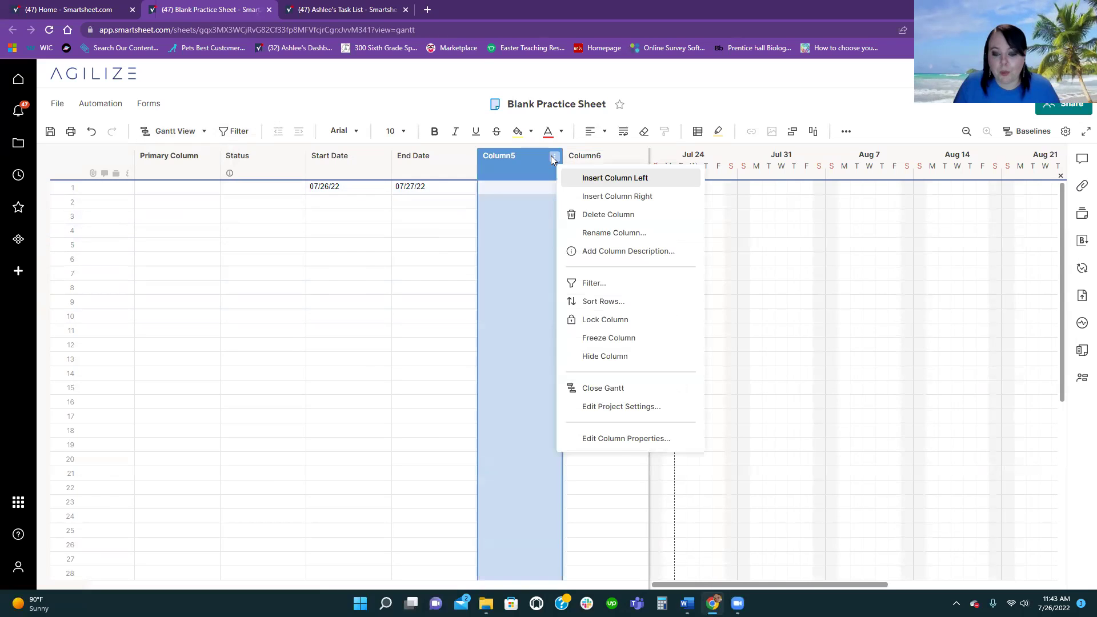
pyautogui.click(596, 406)
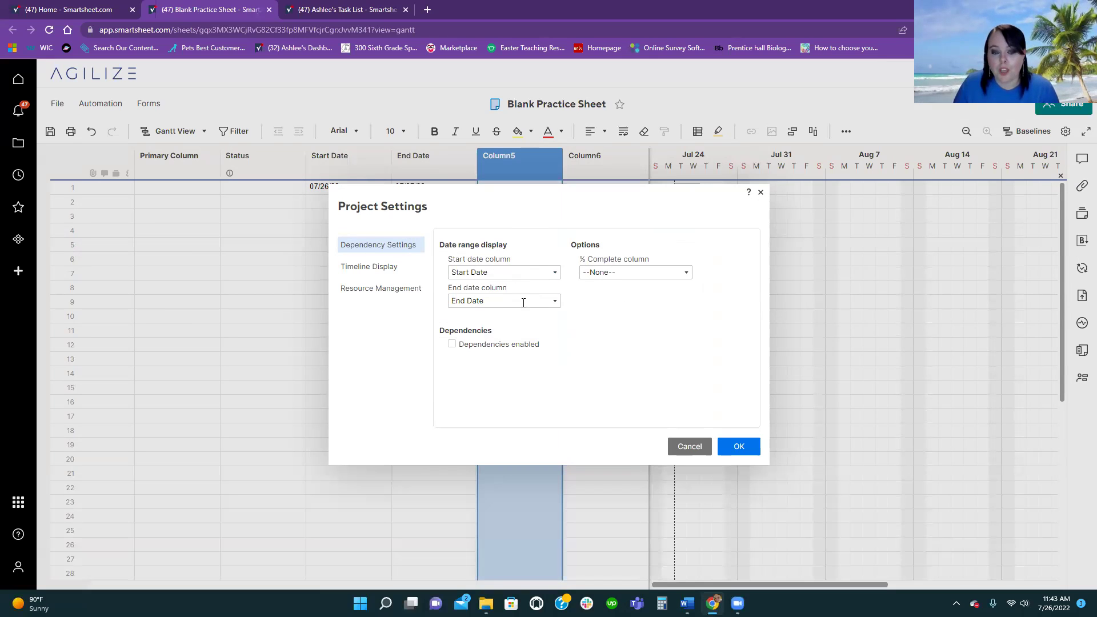
pyautogui.click(452, 344)
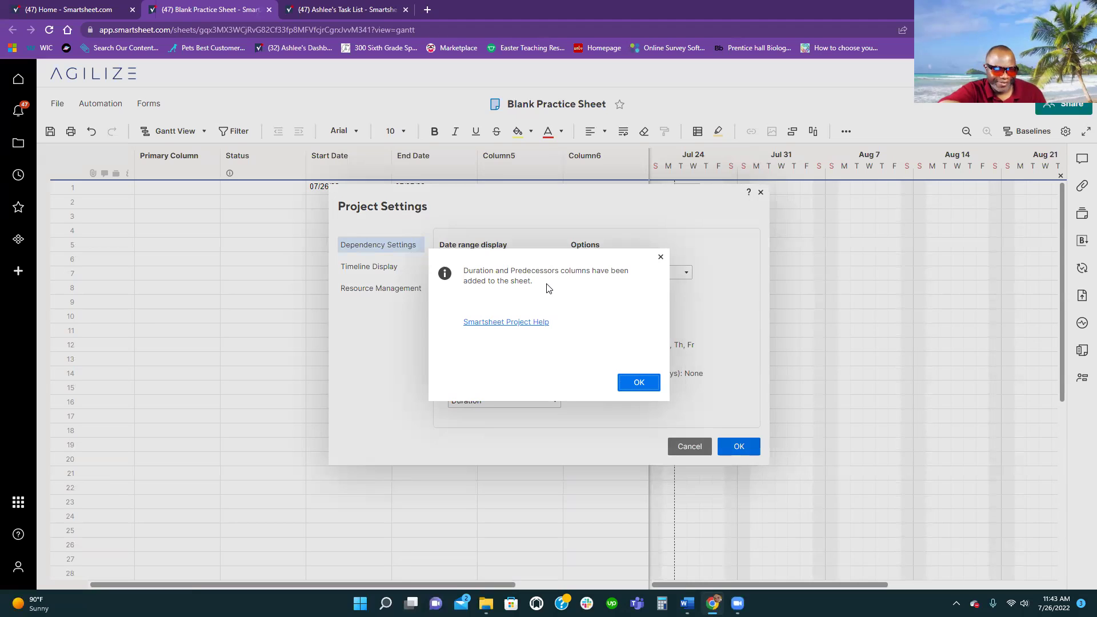
pyautogui.click(632, 383)
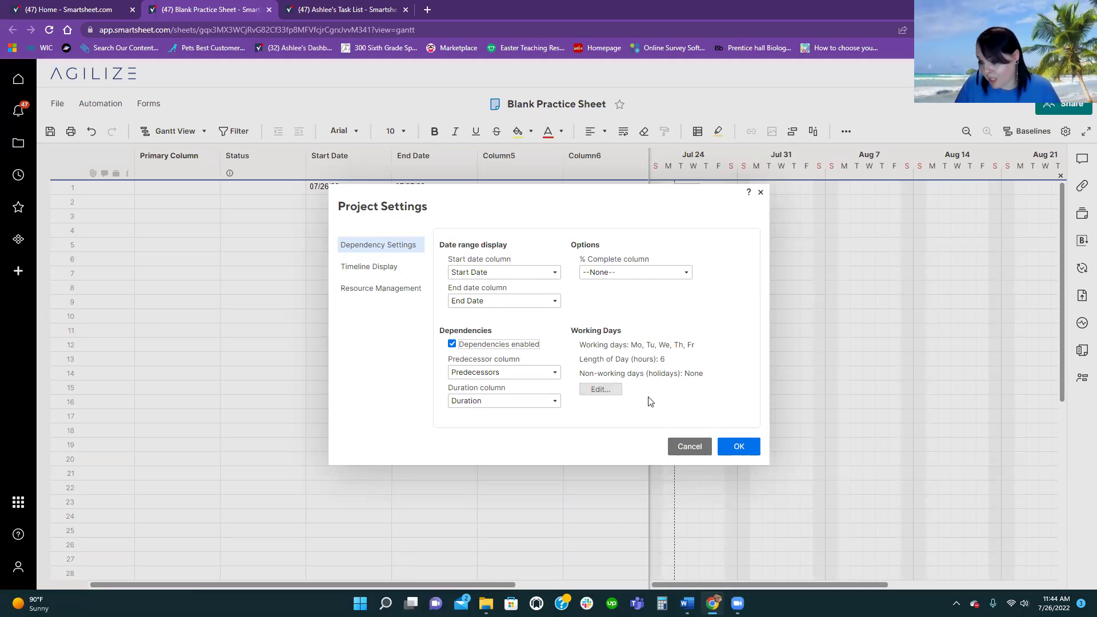
pyautogui.click(738, 446)
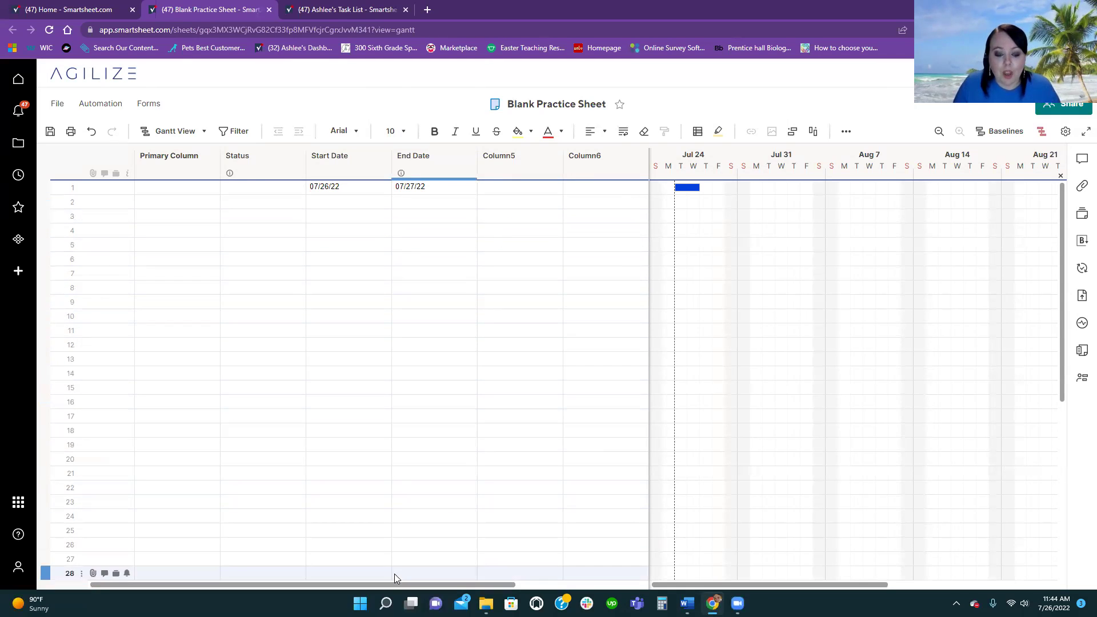
# Enter 08/01/22 as the Start Date in row 2.
pyautogui.moveTo(389, 585); pyautogui.dragTo(509, 588)
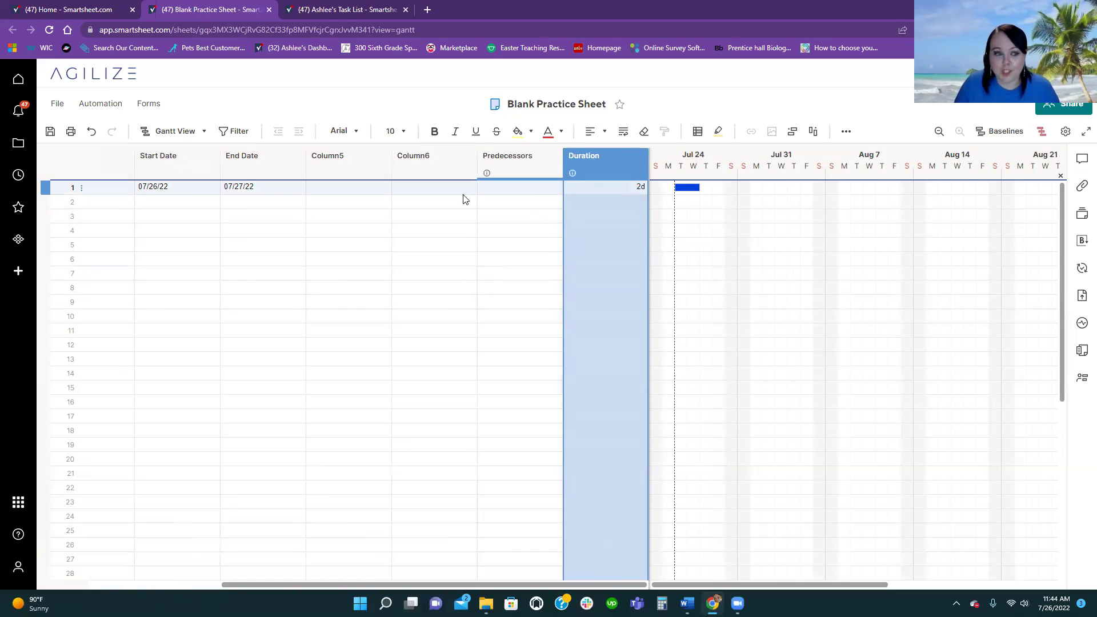
pyautogui.click(191, 201)
pyautogui.click(212, 202)
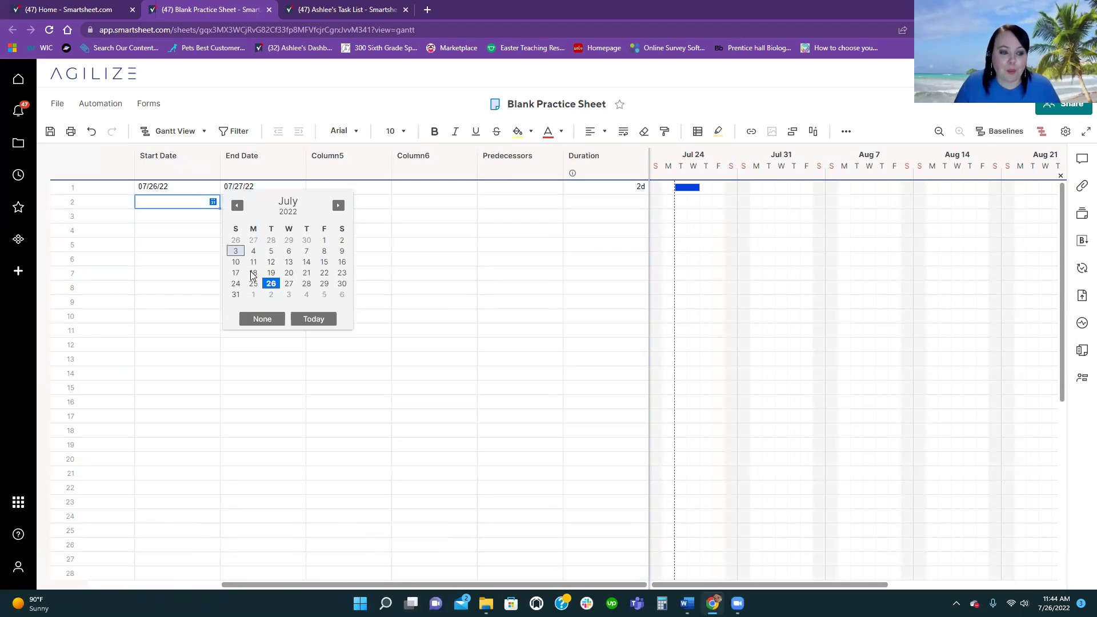
pyautogui.click(256, 295)
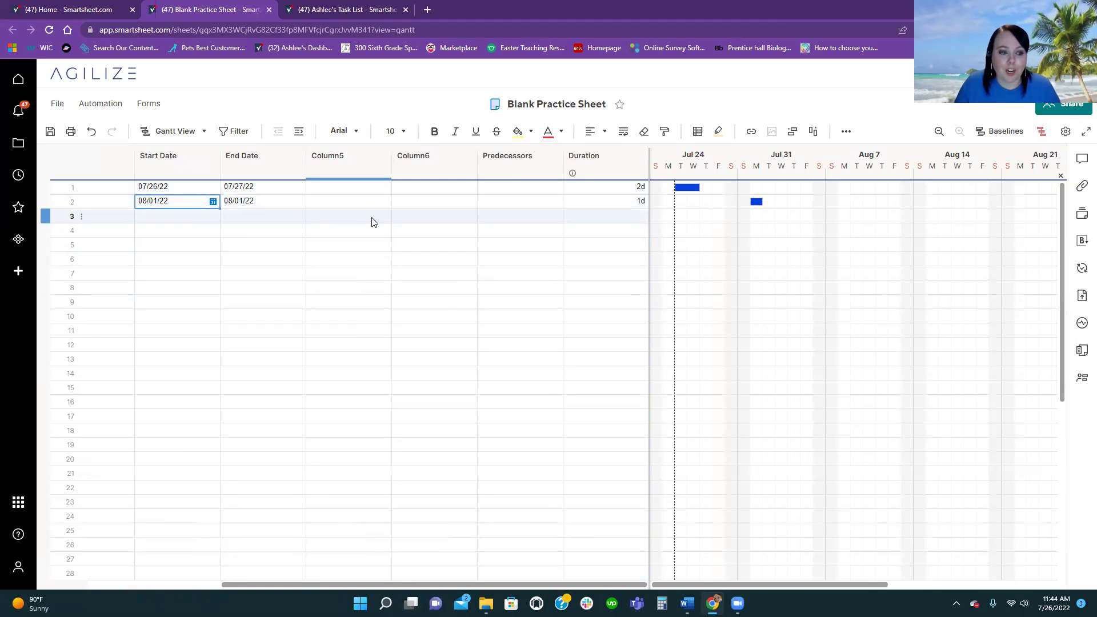
# Make row 2 dependent on row 1 by entering 1 as its predecessor.
pyautogui.click(542, 203)
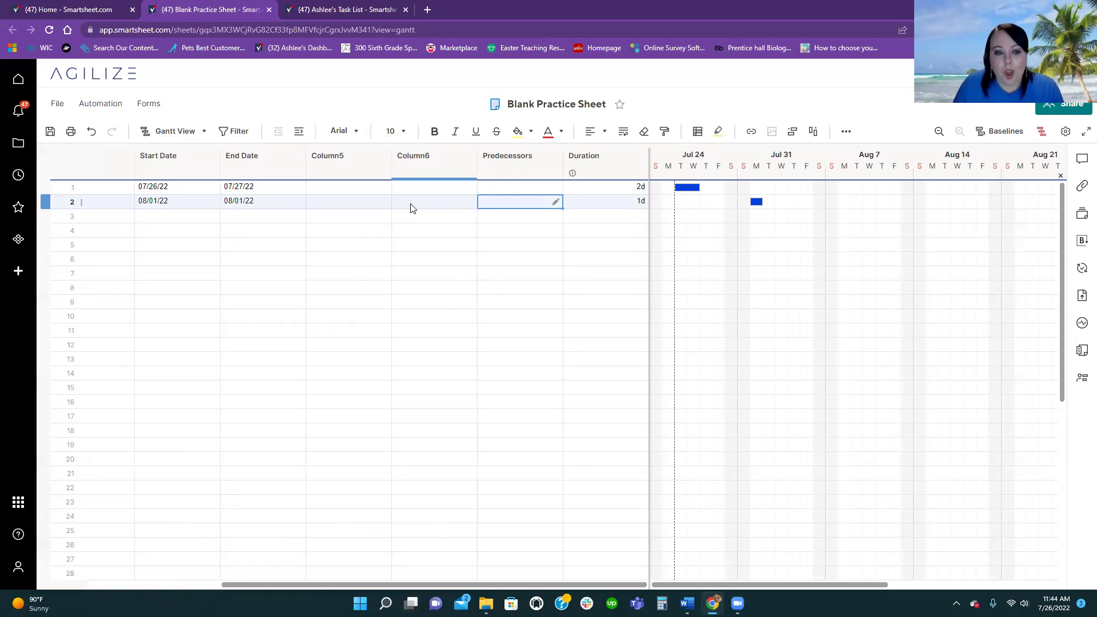
pyautogui.moveTo(206, 205); pyautogui.dragTo(234, 186)
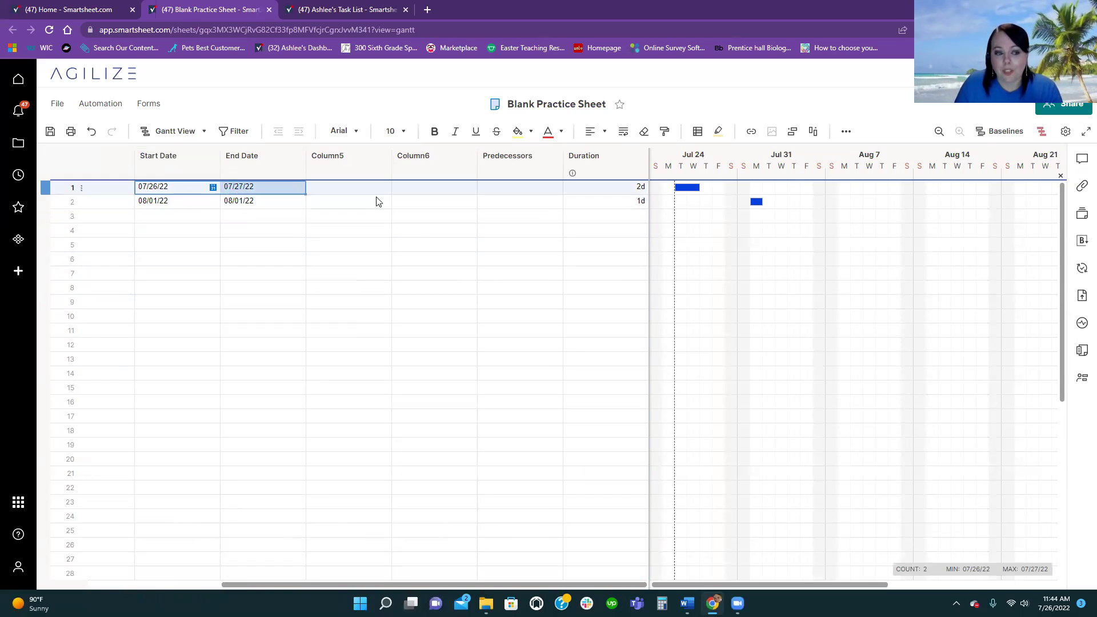
pyautogui.click(502, 187)
pyautogui.click(501, 204)
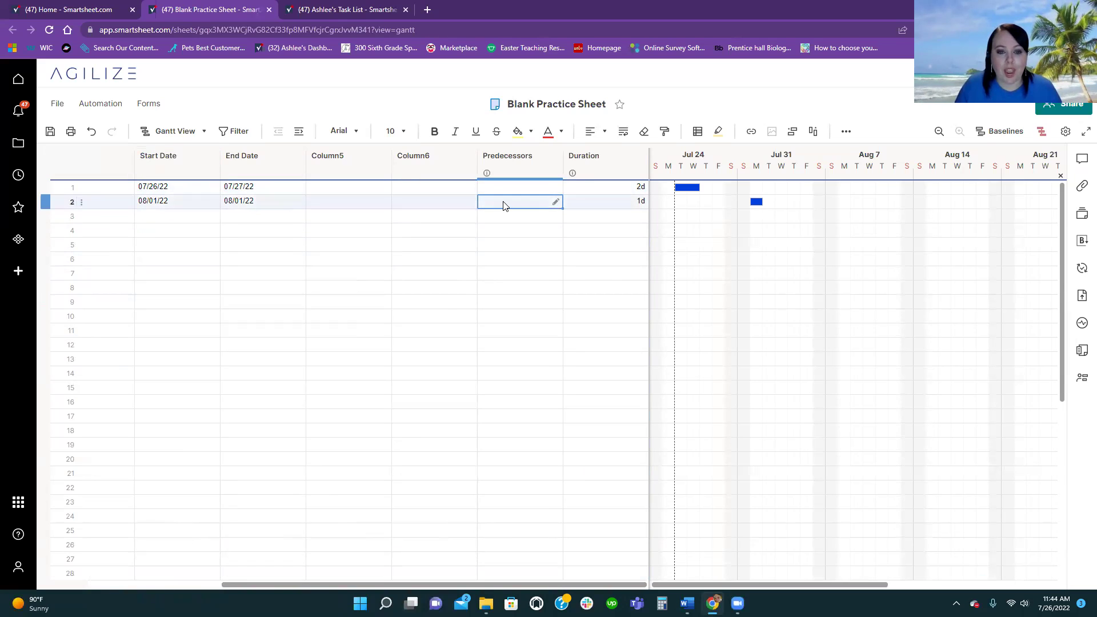
pyautogui.write('1')
pyautogui.press('Return')
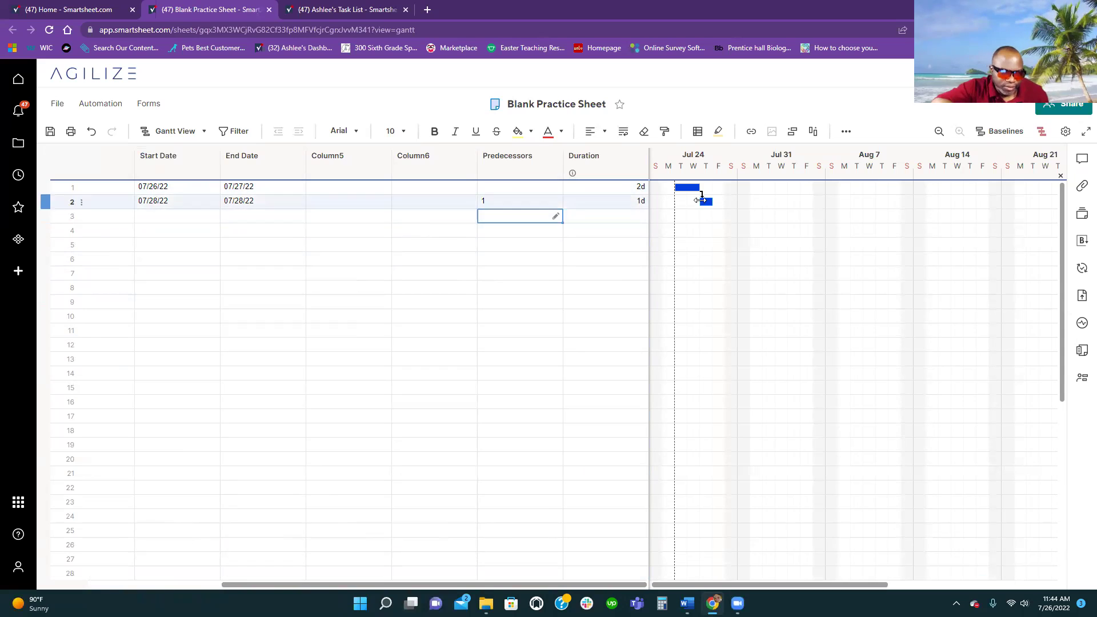